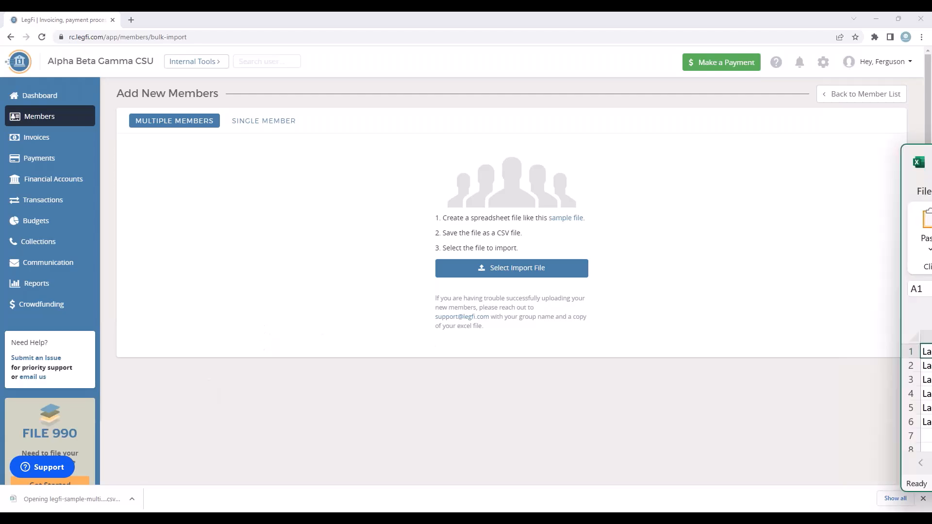
- Review the sample spreadsheet for importing multiple members and the single-member form, and return to the member list
left_click(542, 194)
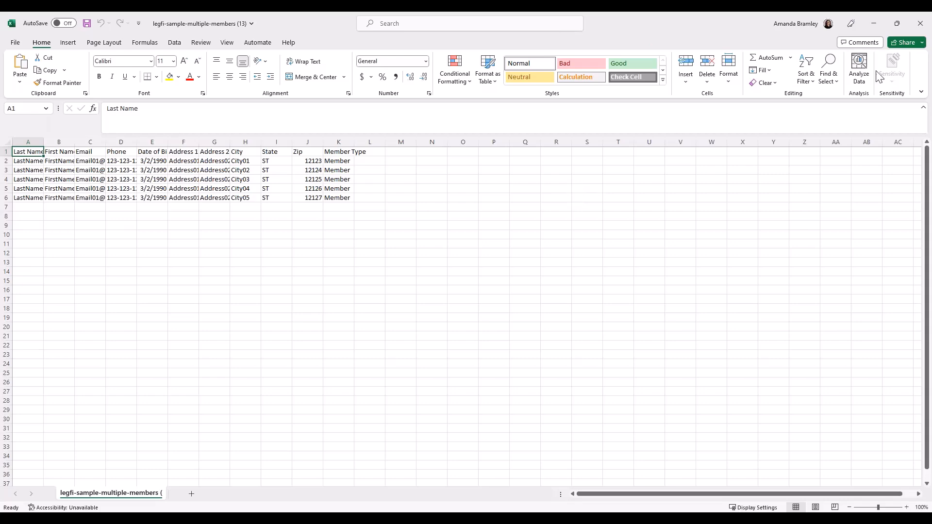
left_click(876, 24)
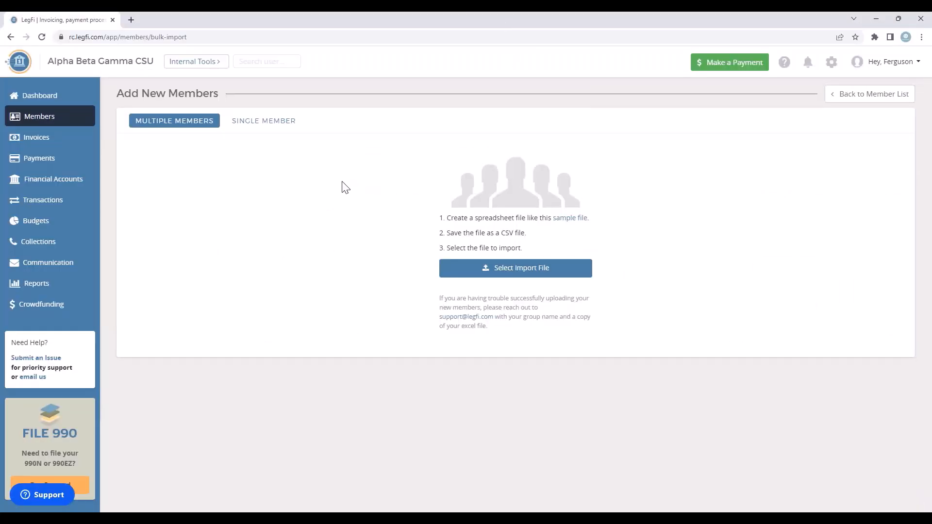
left_click(273, 124)
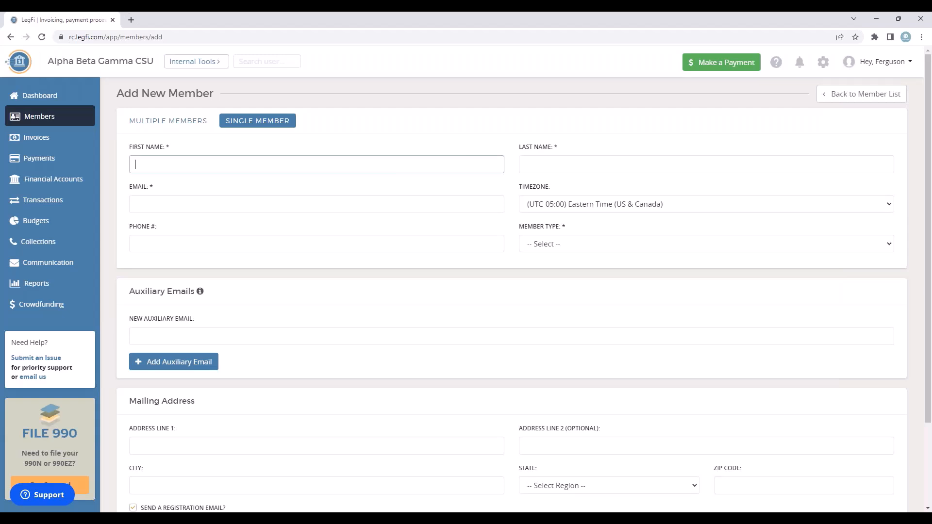
left_click(872, 103)
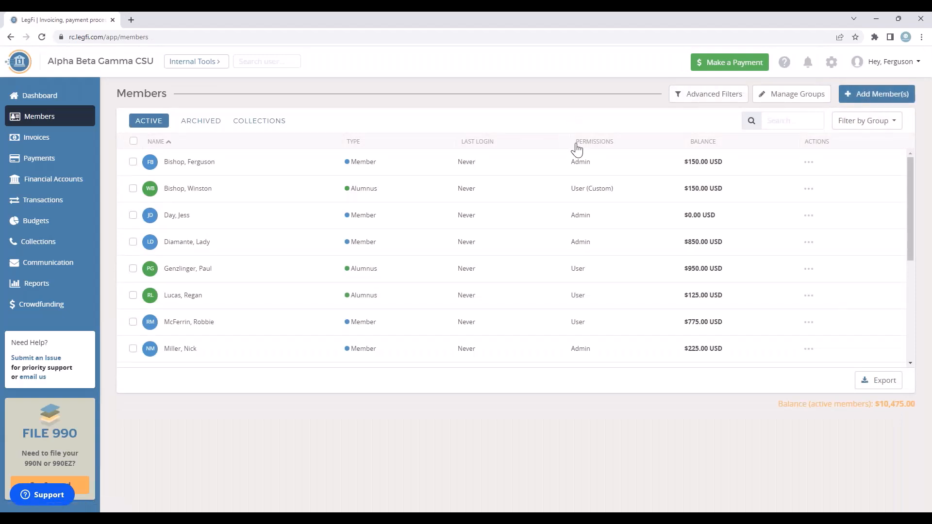
- Select the first three alumni in the active member list and review the member type options for bulk editing them
left_click(136, 188)
left_click(134, 269)
left_click(134, 297)
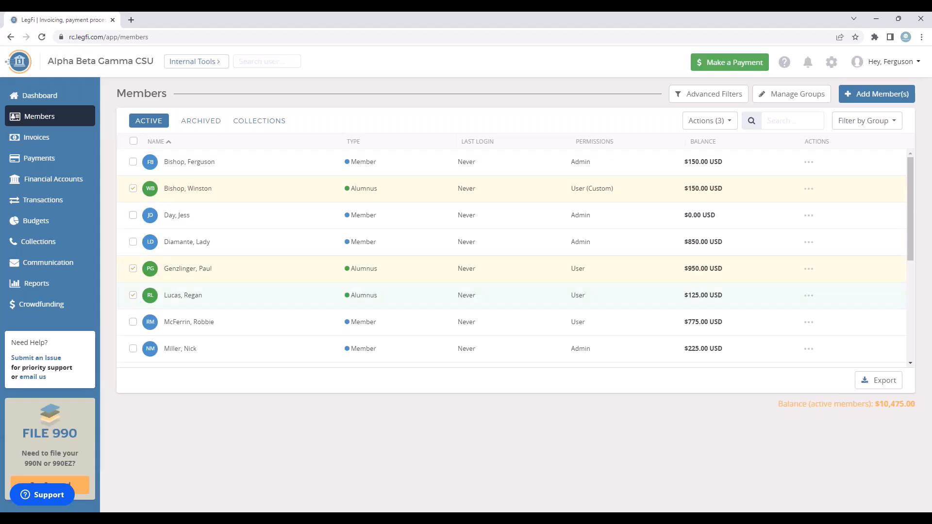
left_click(726, 123)
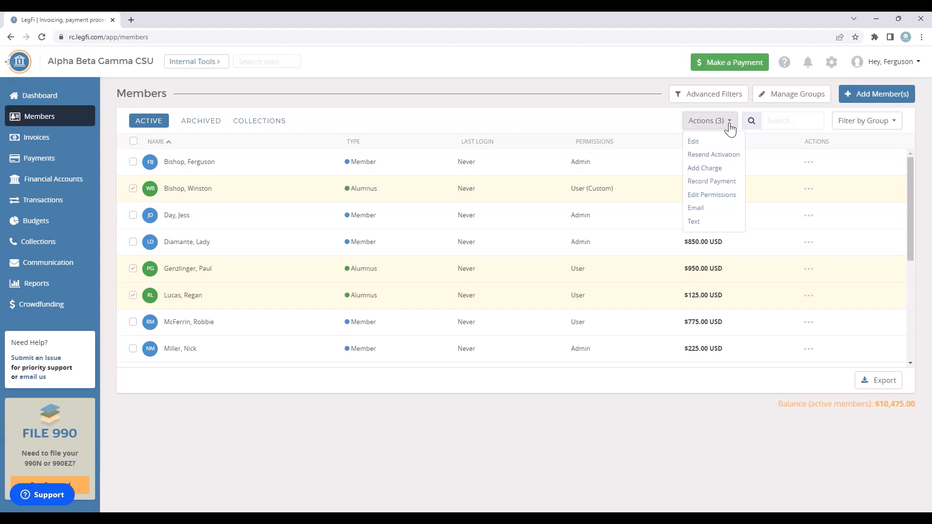
left_click(703, 144)
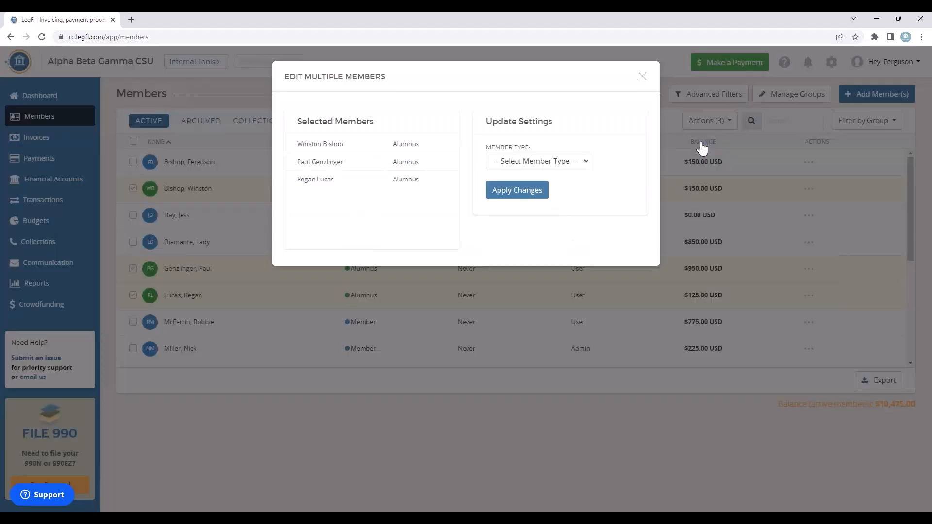
left_click(585, 162)
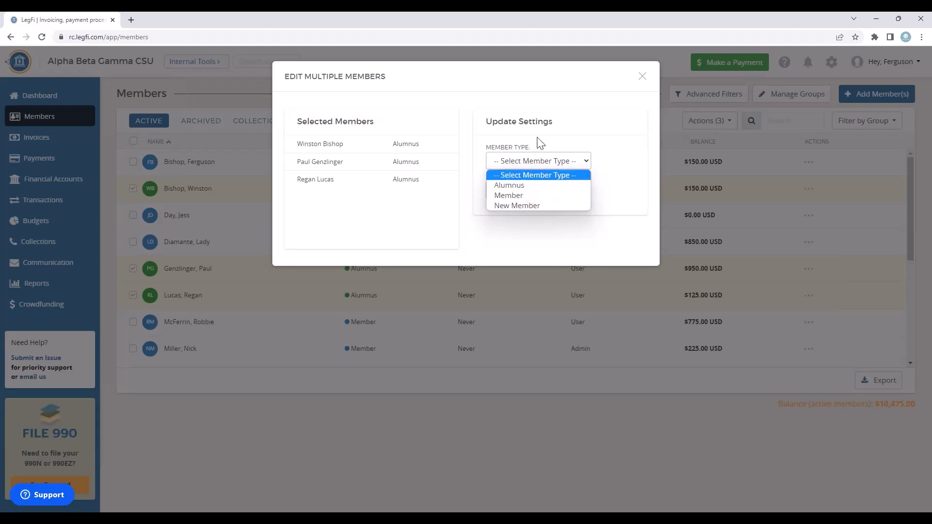
left_click(642, 76)
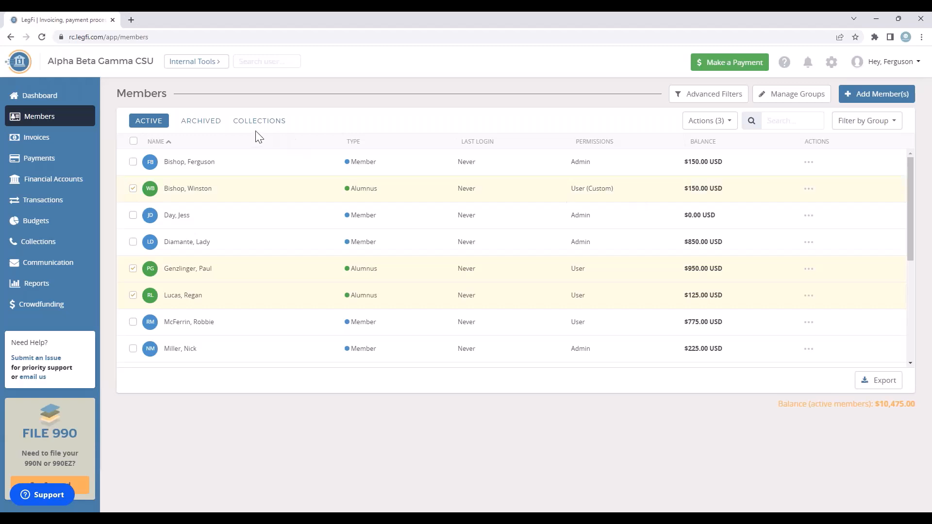
- Review the archived and collections member lists, and the outstanding, all and deleted invoice lists
left_click(196, 125)
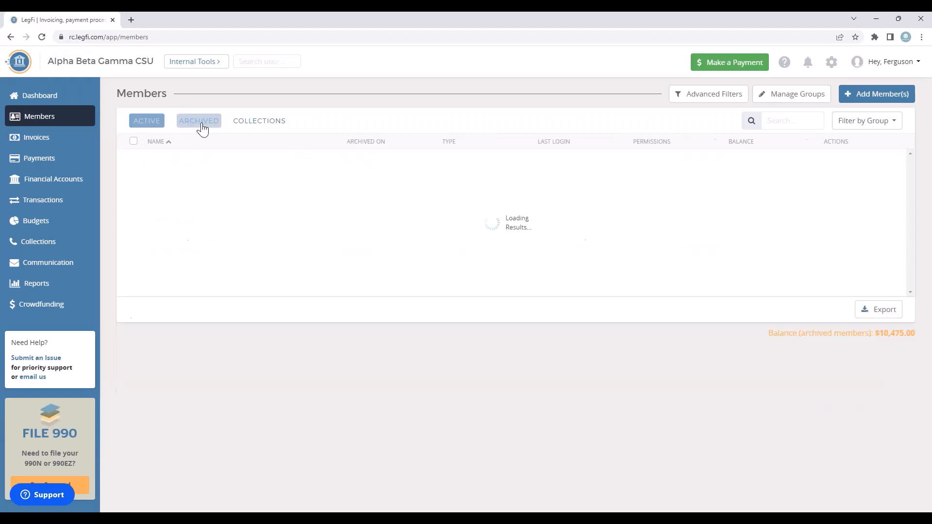
left_click(269, 126)
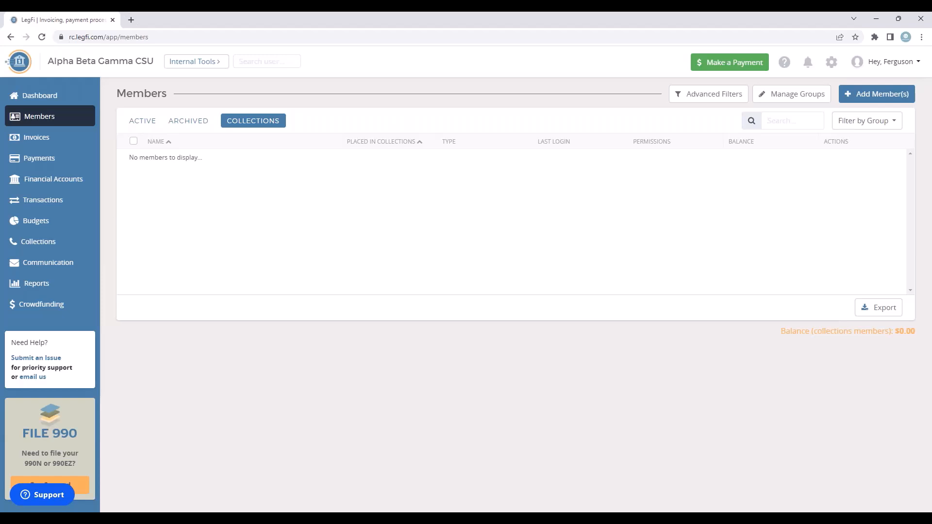
left_click(37, 138)
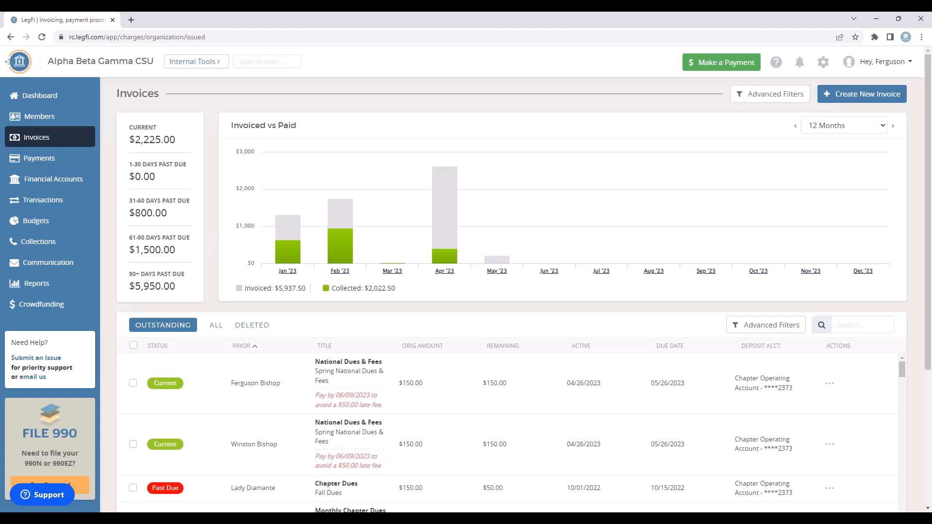
left_click(212, 328)
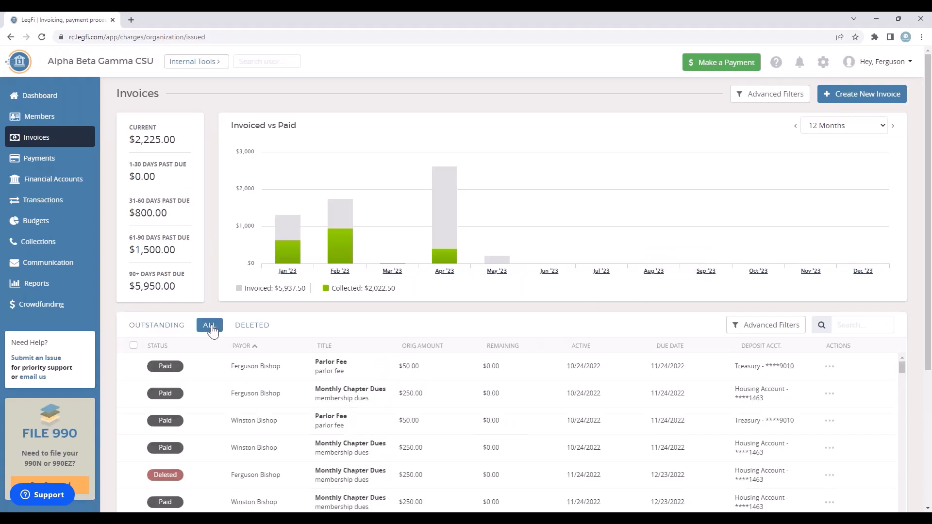
left_click(256, 330)
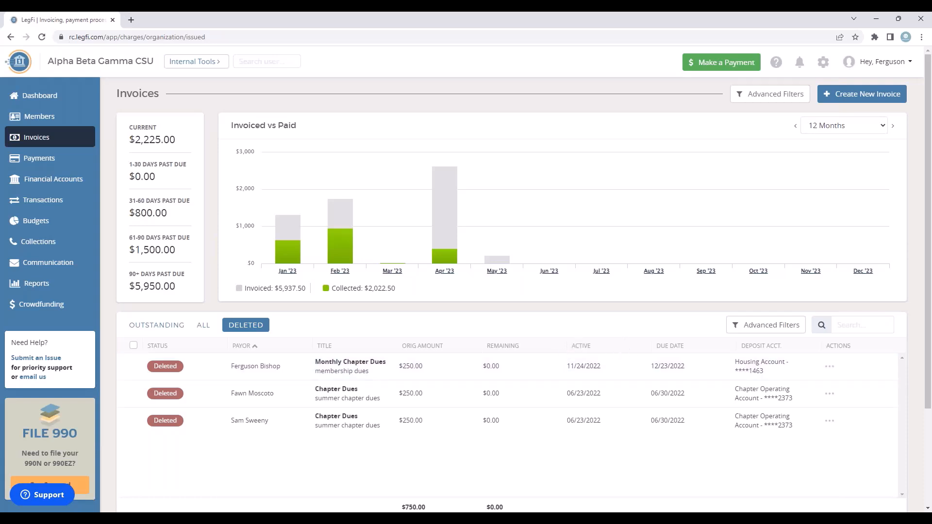
- Start a new invoice and add the second, fourth, sixth and eighth listed members to the bill
left_click(858, 97)
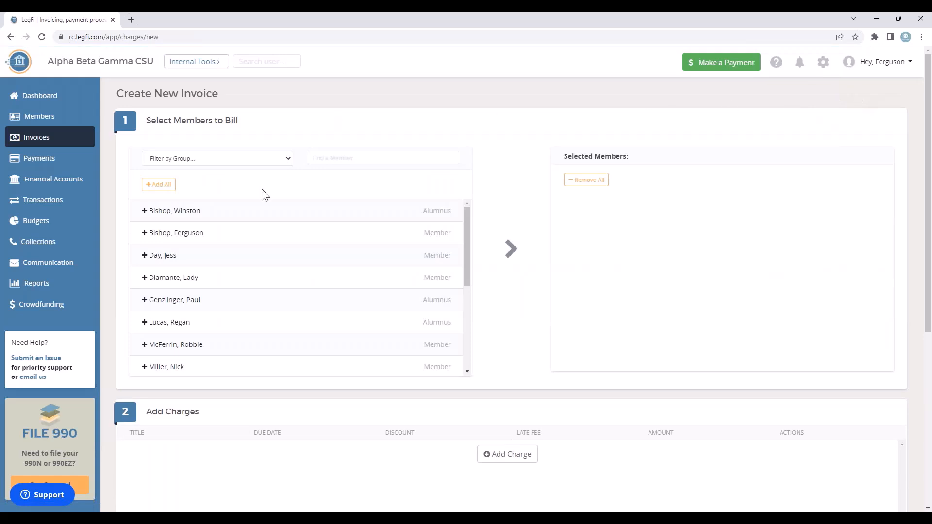
left_click(287, 166)
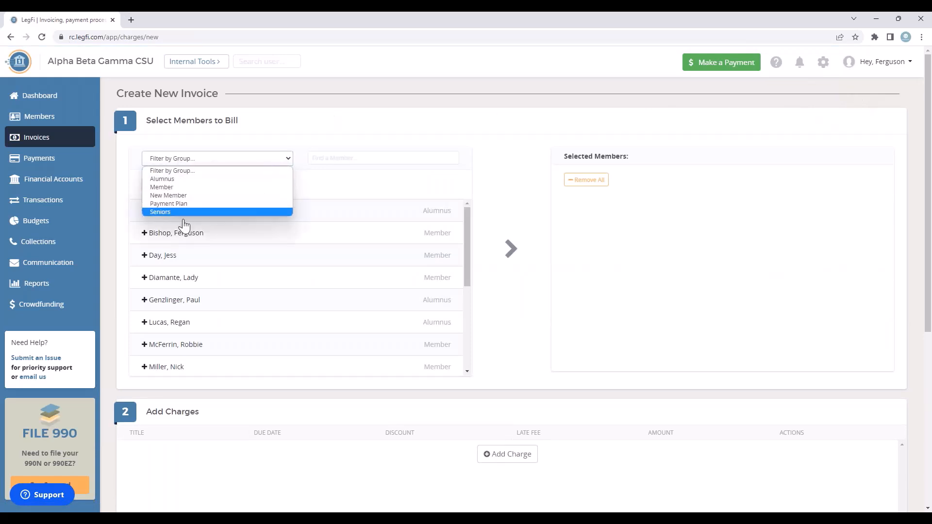
left_click(294, 134)
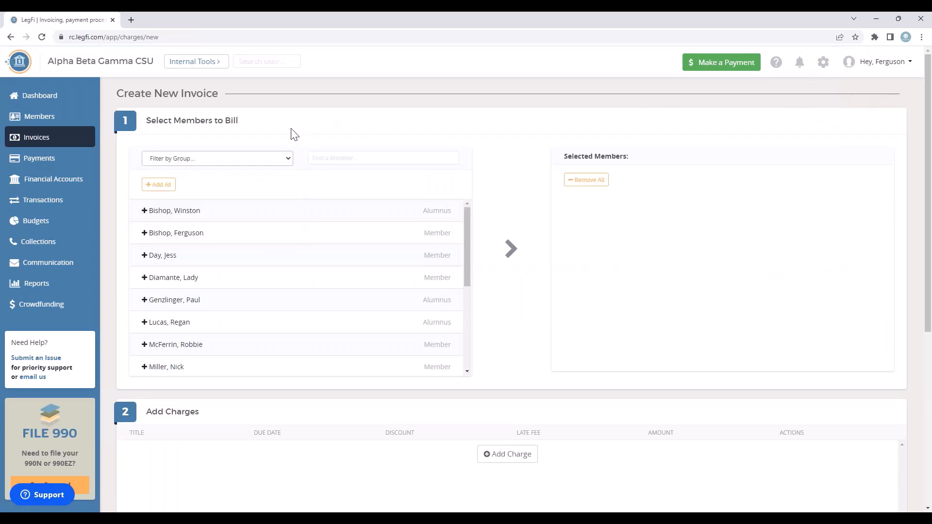
left_click(145, 237)
left_click(145, 258)
left_click(146, 280)
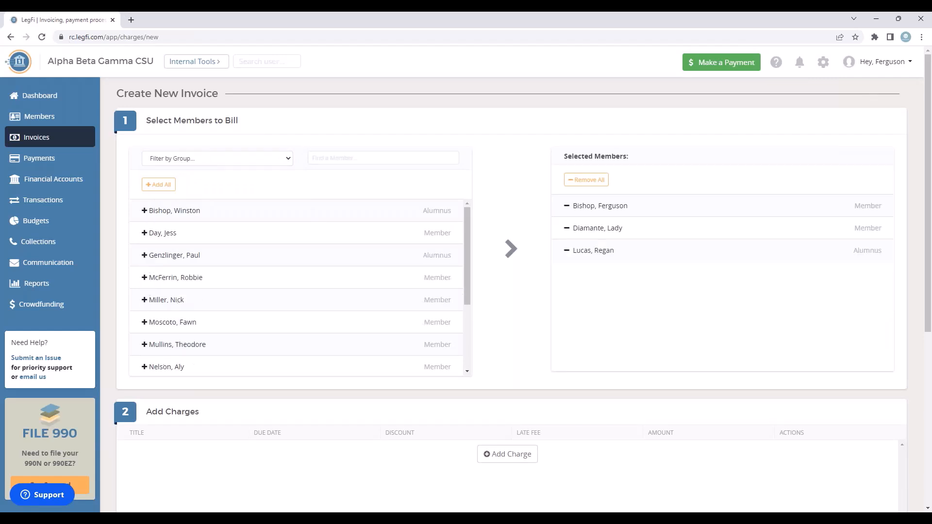
left_click(146, 301)
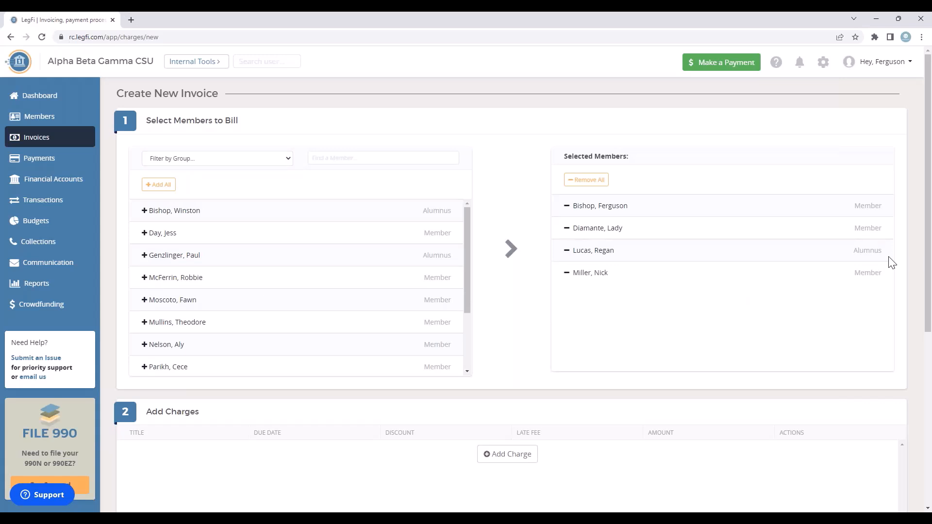
- Add a new charge titled "Chapter Dues & Fees" and check the existing charges available to copy
left_click(510, 460)
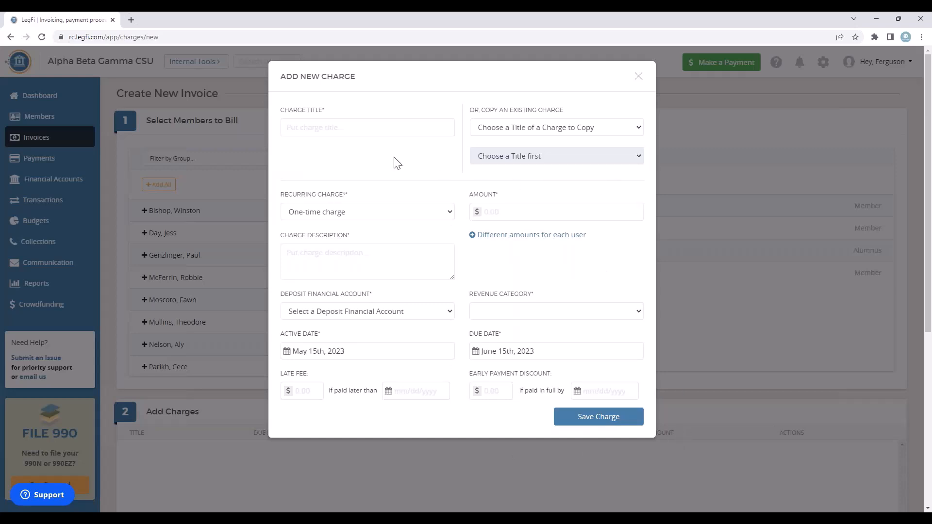
left_click(345, 130)
type("Chapter Dues & Fees")
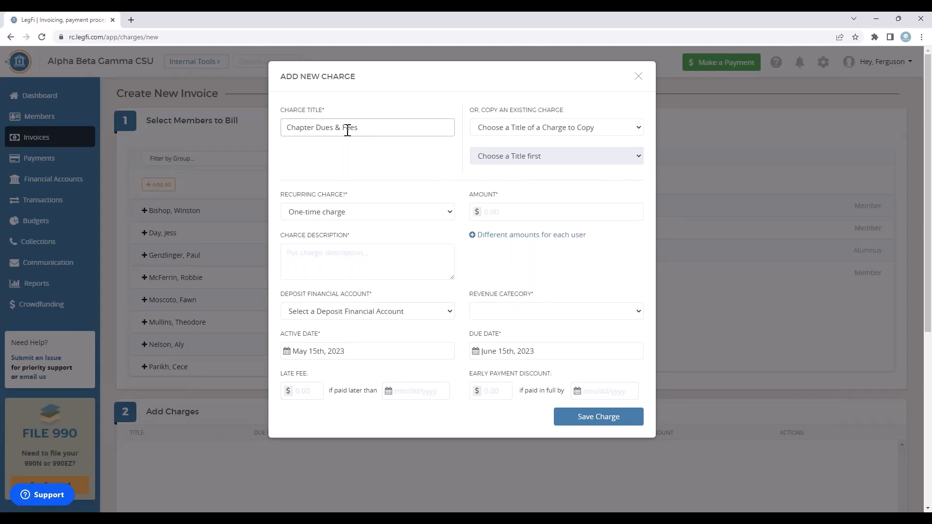
left_click(566, 127)
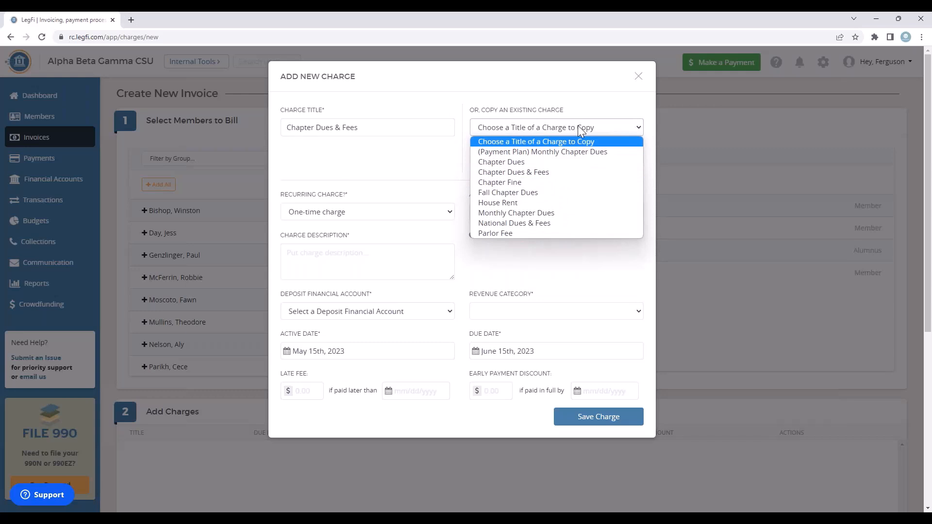
left_click(577, 127)
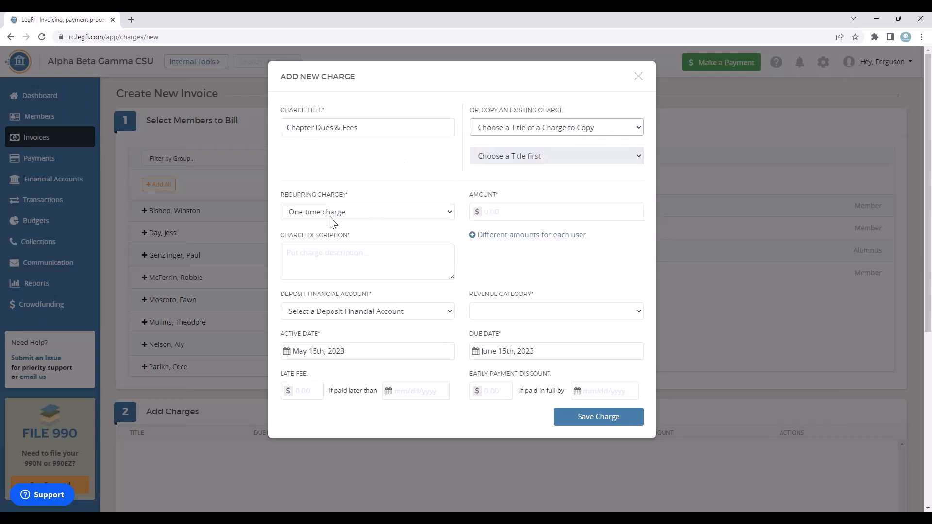
- Make the charge a recurring charge with an amount of $100.00
left_click(375, 212)
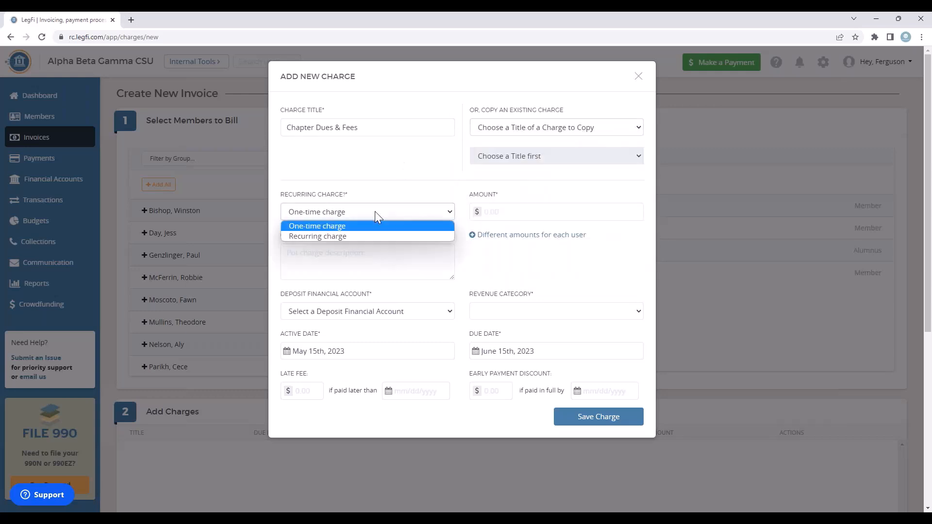
left_click(342, 237)
left_click(505, 212)
type("100.00")
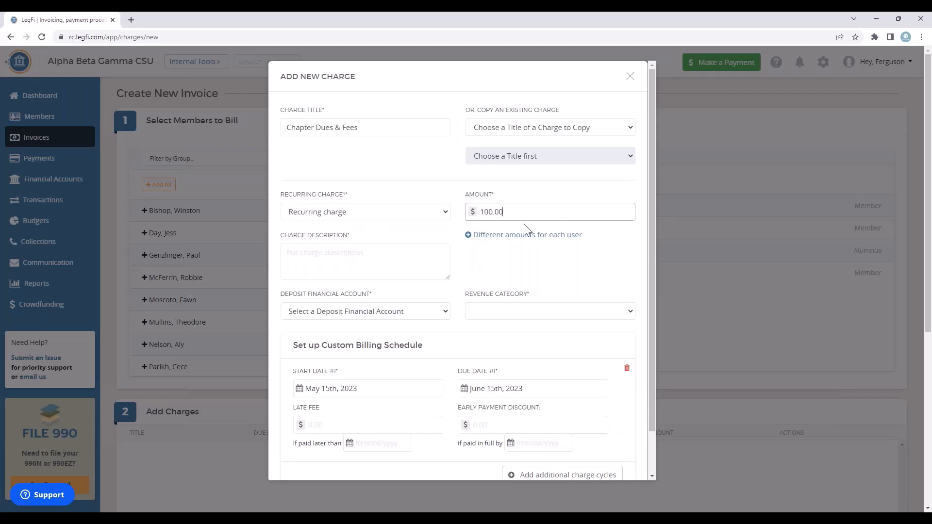
- Describe the charge as "Chapter Dues & Fees" and assign it to the Chapter Operating Account with revenue category Member Dues
left_click(368, 259)
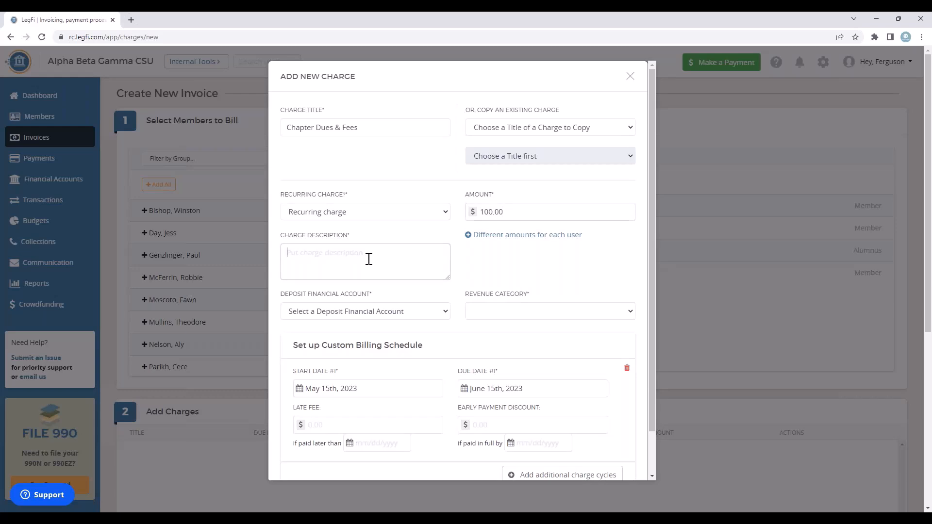
type("Chapter Dues & Fees")
left_click(441, 312)
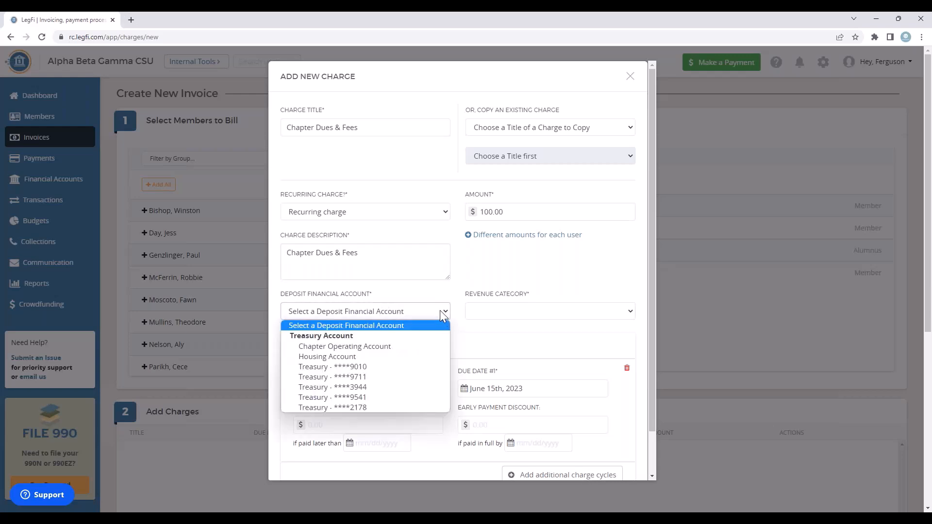
left_click(378, 348)
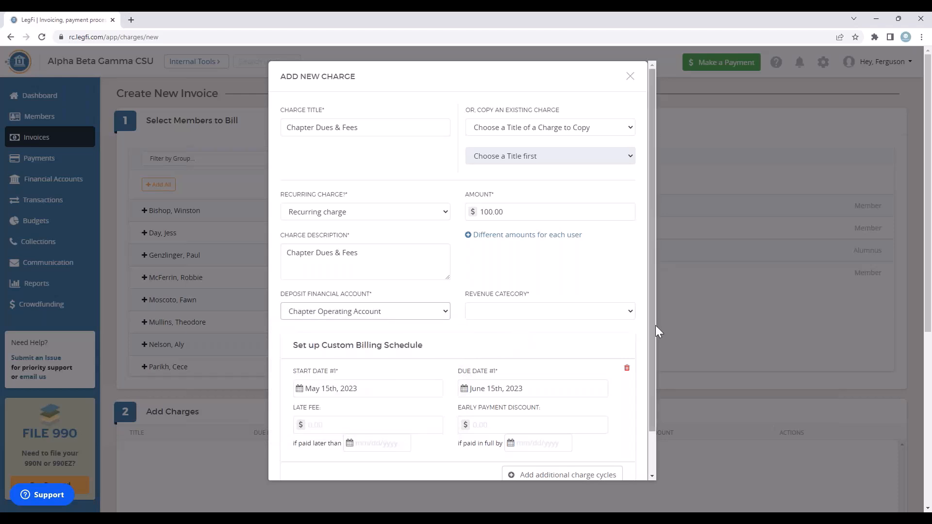
left_click(627, 312)
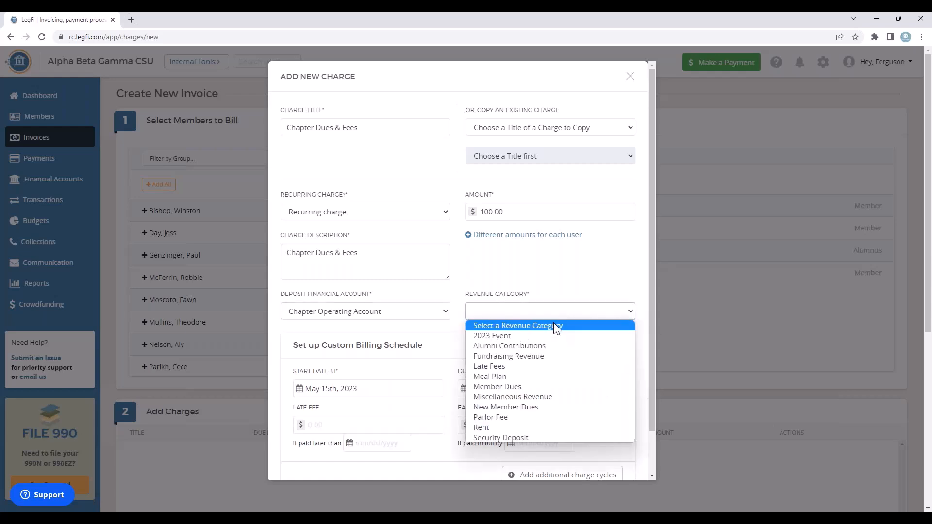
left_click(515, 387)
- Set the first billing cycle's due date to June 15th, 2023 with a 0.00 late fee, and add a second charge cycle
scroll(567, 330, "down", 1)
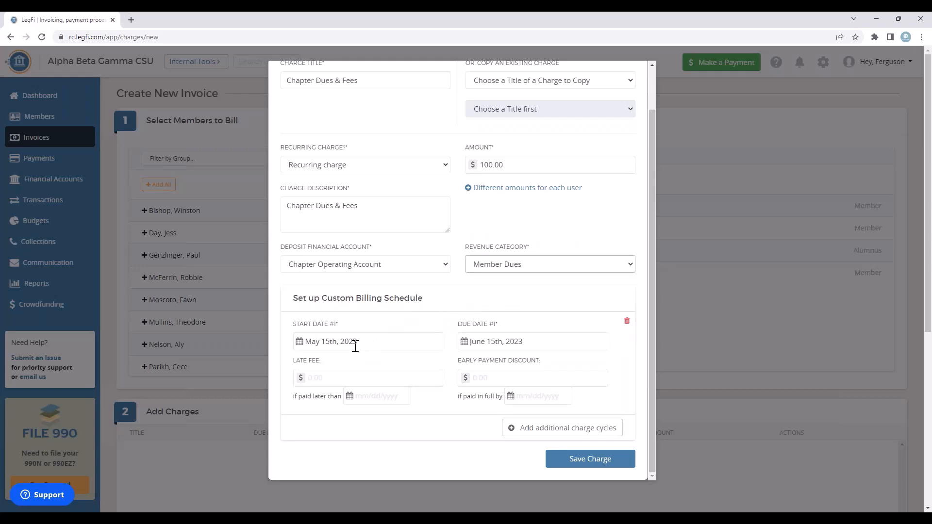
left_click(534, 344)
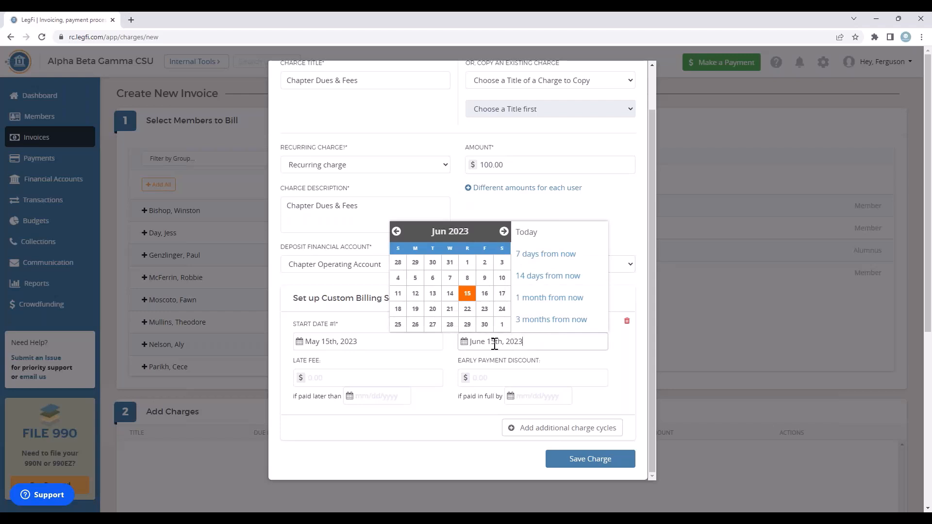
left_click(469, 296)
left_click(322, 379)
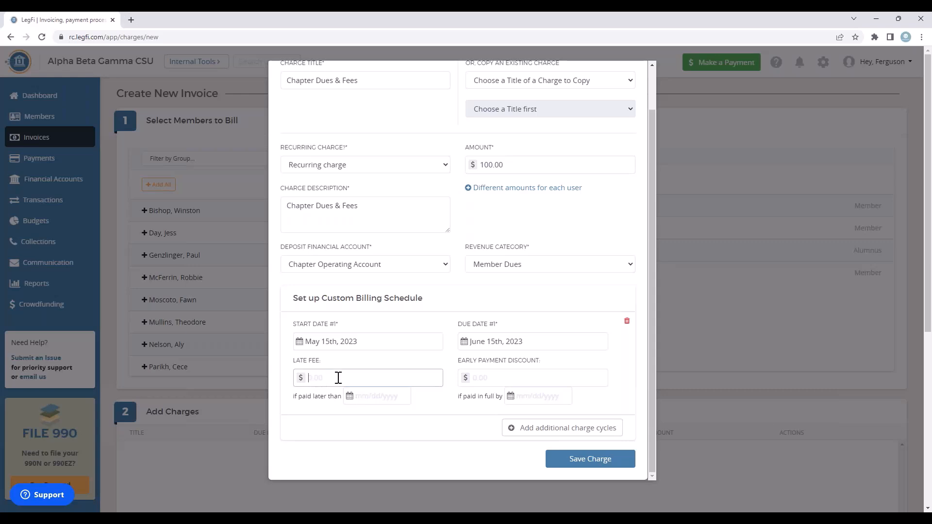
left_click(367, 398)
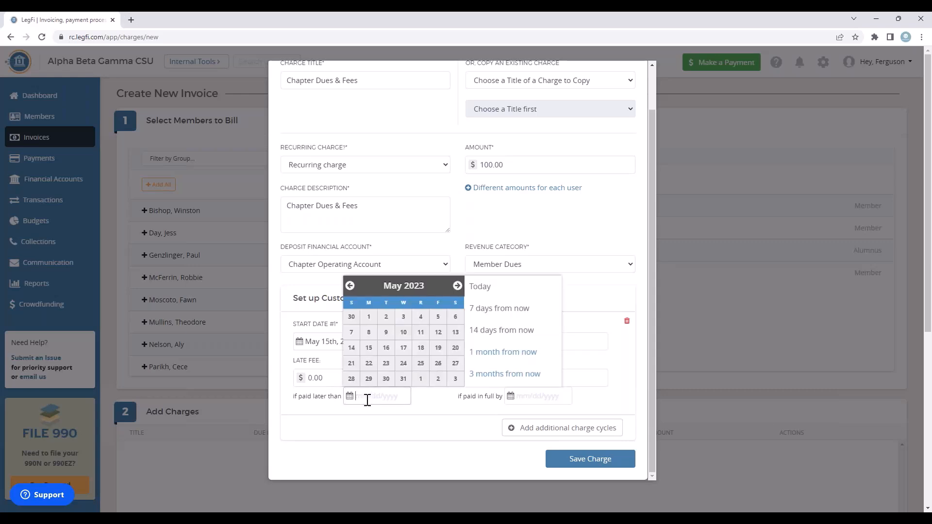
left_click(426, 414)
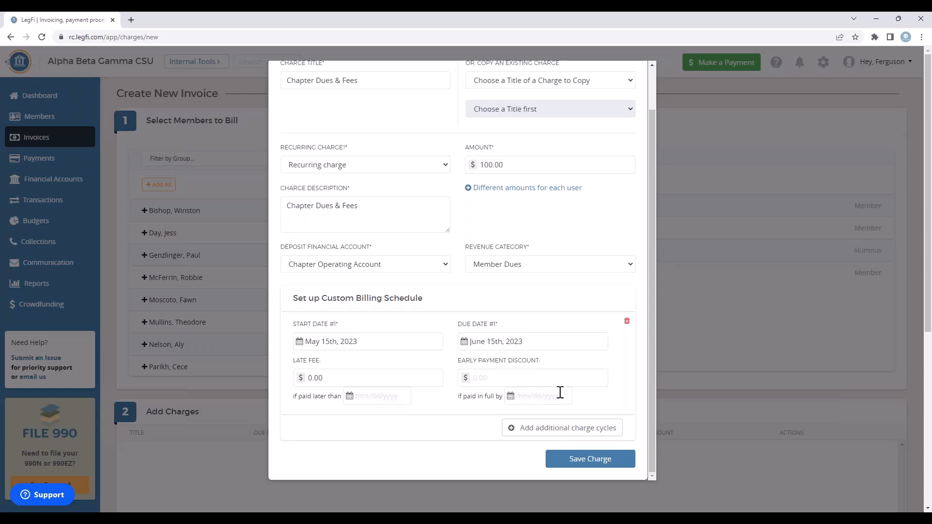
left_click(541, 429)
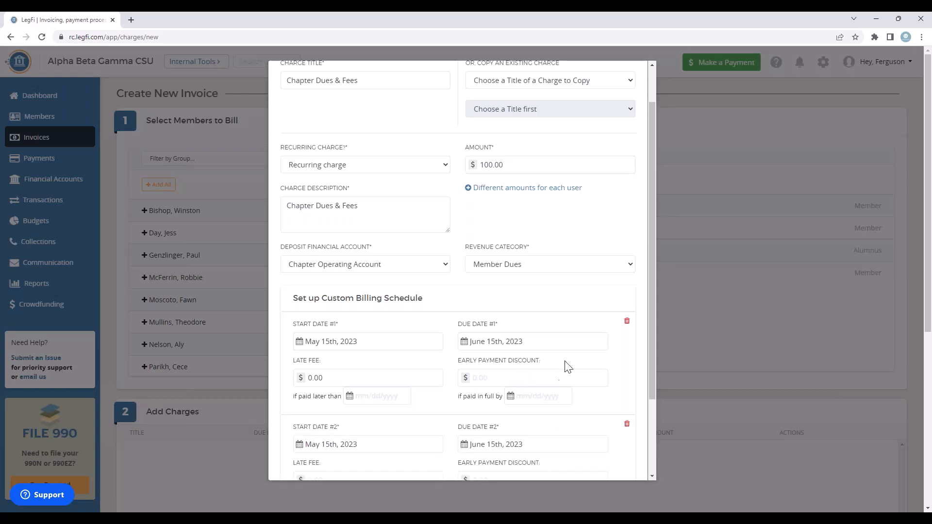
- Set the second charge cycle's start date to July 1st, 2023 and due date to July 15th, 2023, and save the charge
scroll(558, 369, "down", 2)
left_click(330, 342)
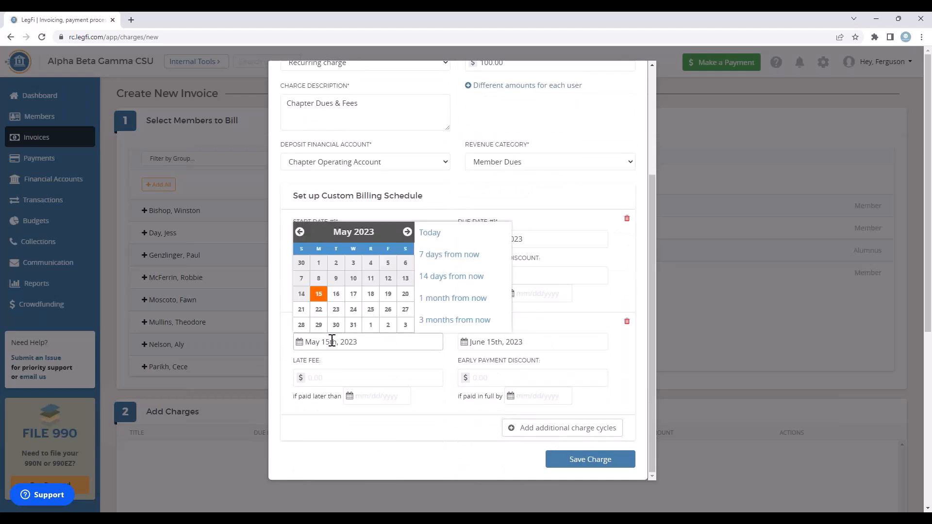
left_click(408, 233)
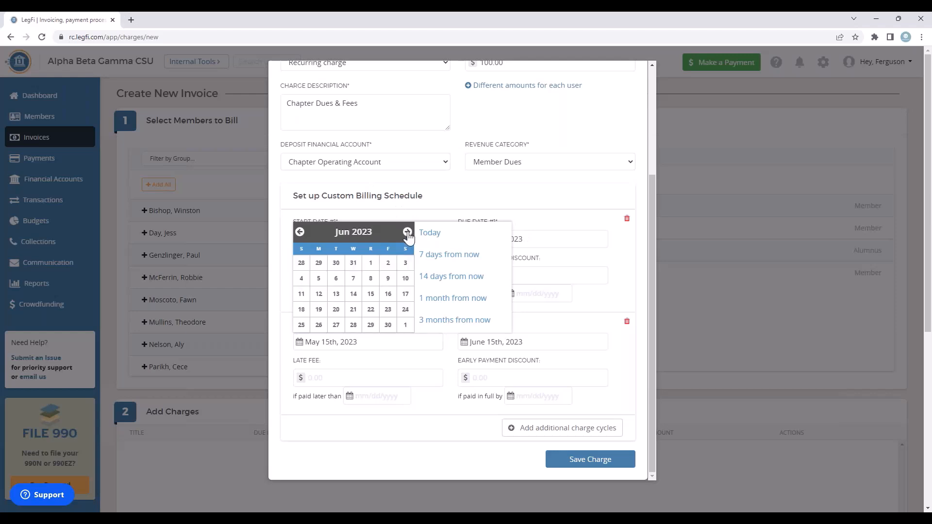
left_click(408, 232)
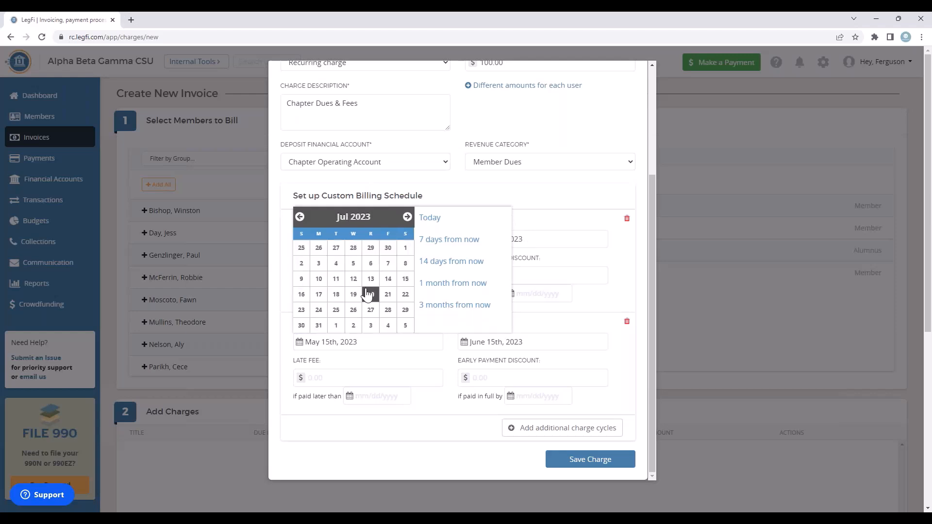
left_click(406, 280)
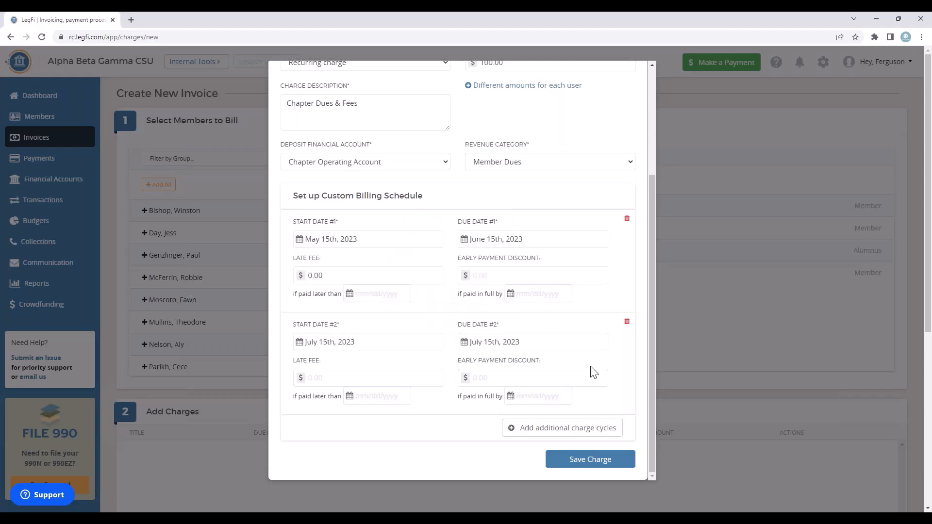
left_click(330, 342)
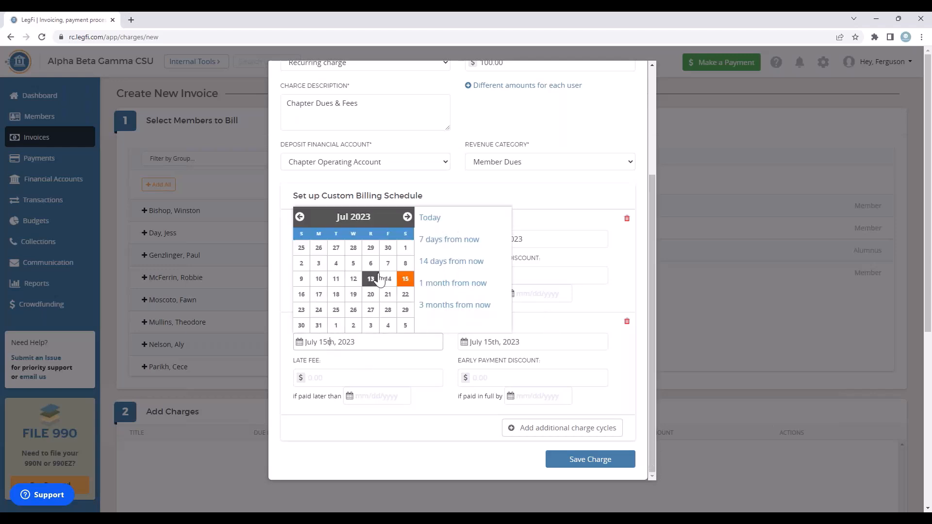
left_click(406, 248)
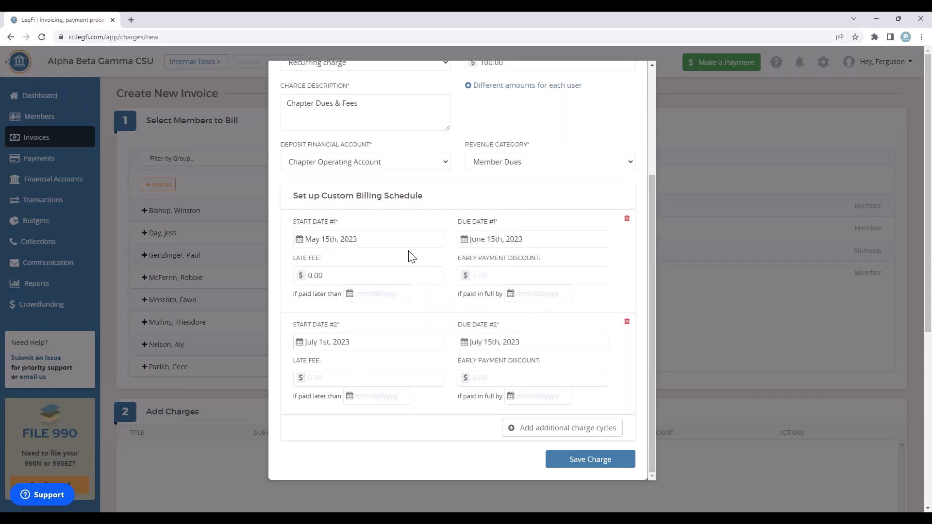
left_click(484, 342)
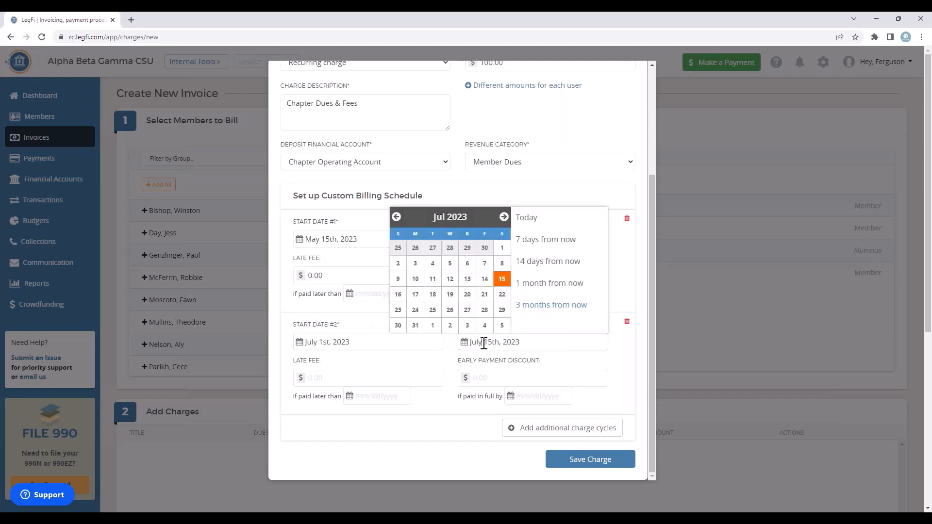
left_click(626, 352)
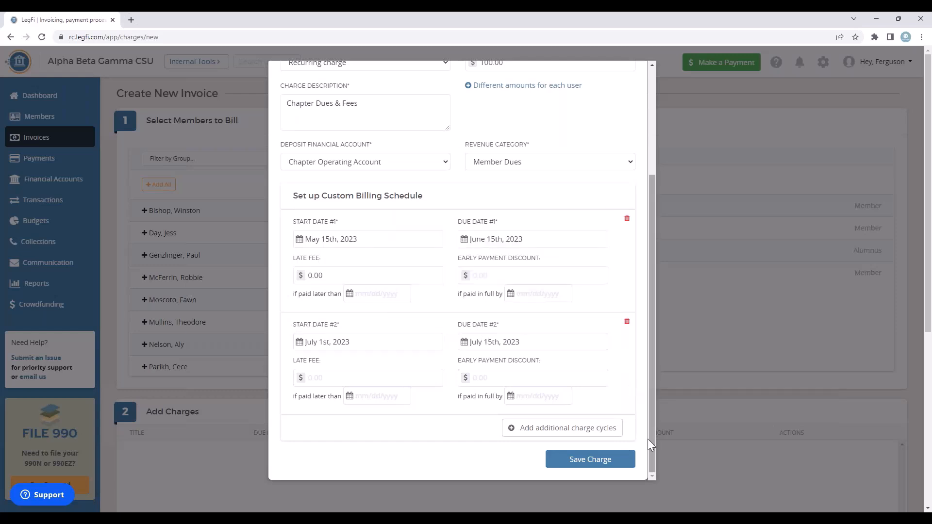
left_click(586, 464)
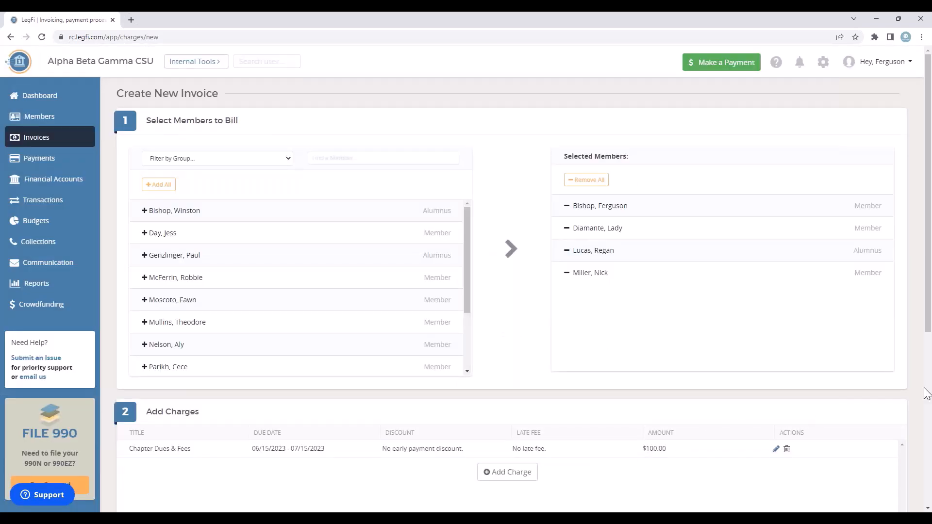
- Add the message "Please pay on time." to the invoice
scroll(510, 360, "down", 4)
left_click(183, 454)
type("P")
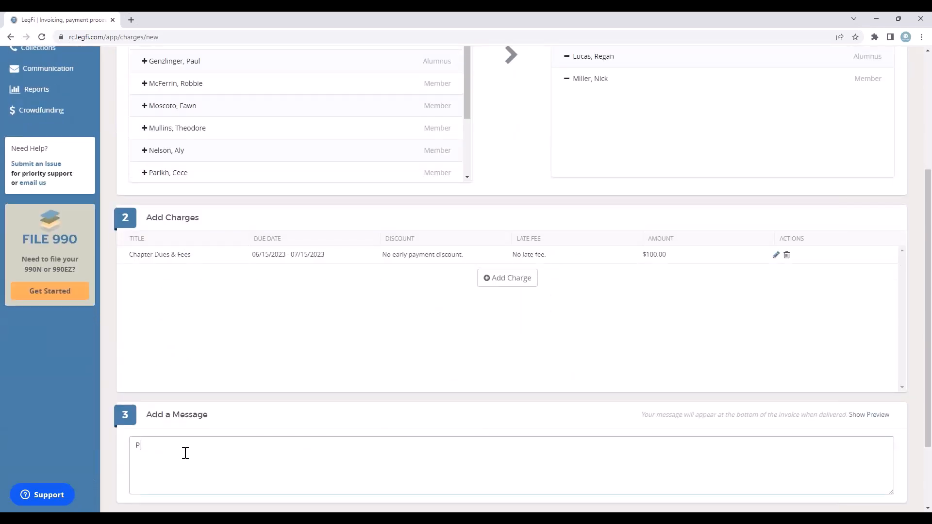
type("lease pay on time.")
- Preview the full invoice notice, close the preview, and send the invoices to the selected members
scroll(537, 347, "down", 2)
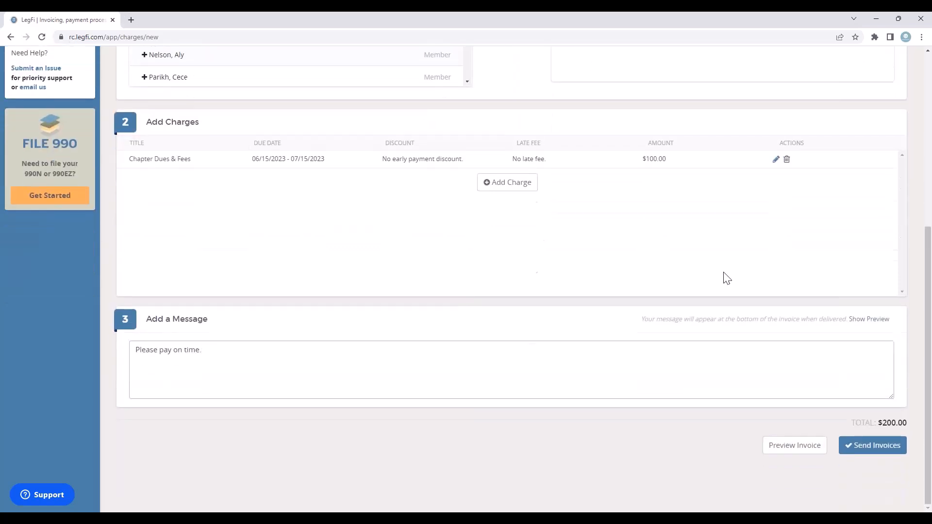
left_click(794, 449)
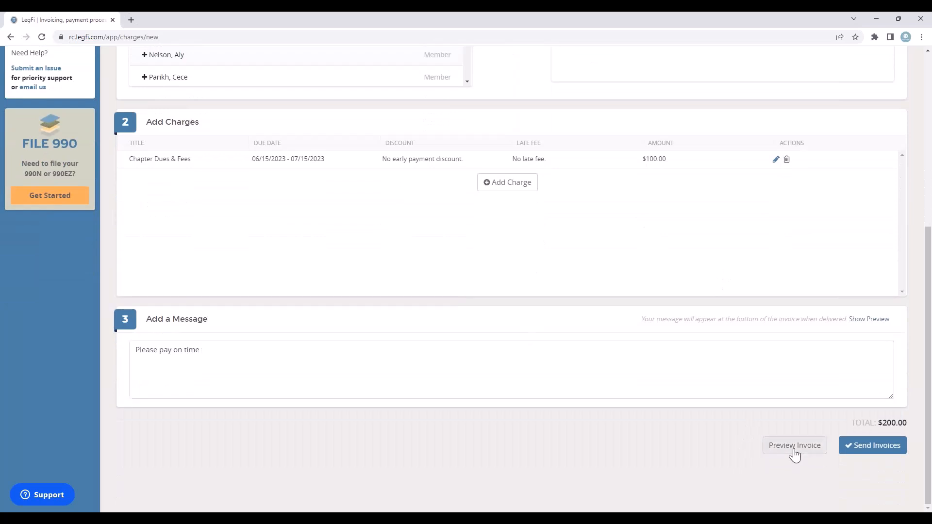
scroll(597, 252, "down", 3)
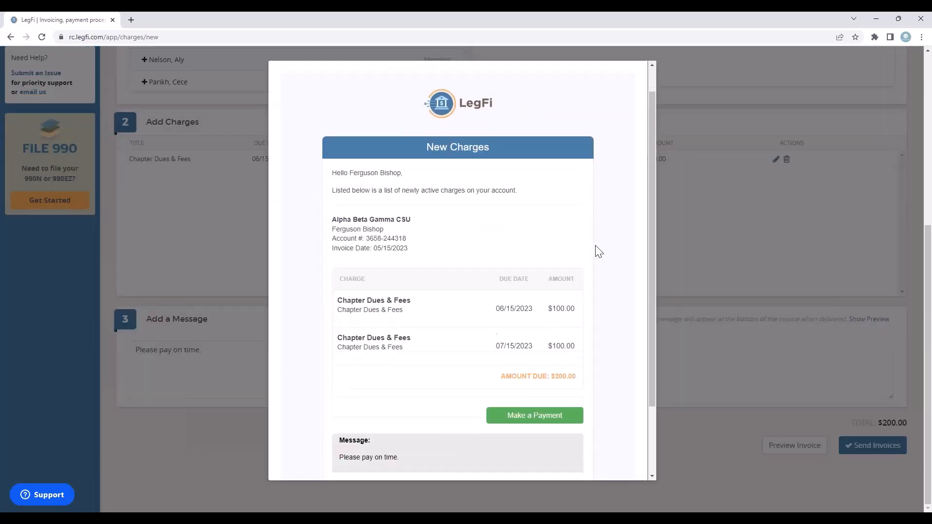
scroll(598, 250, "up", 5)
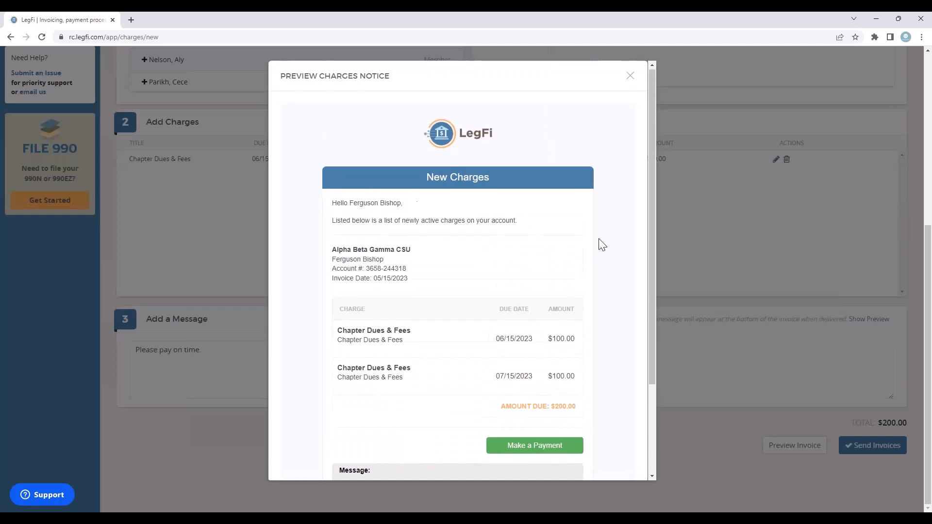
left_click(628, 75)
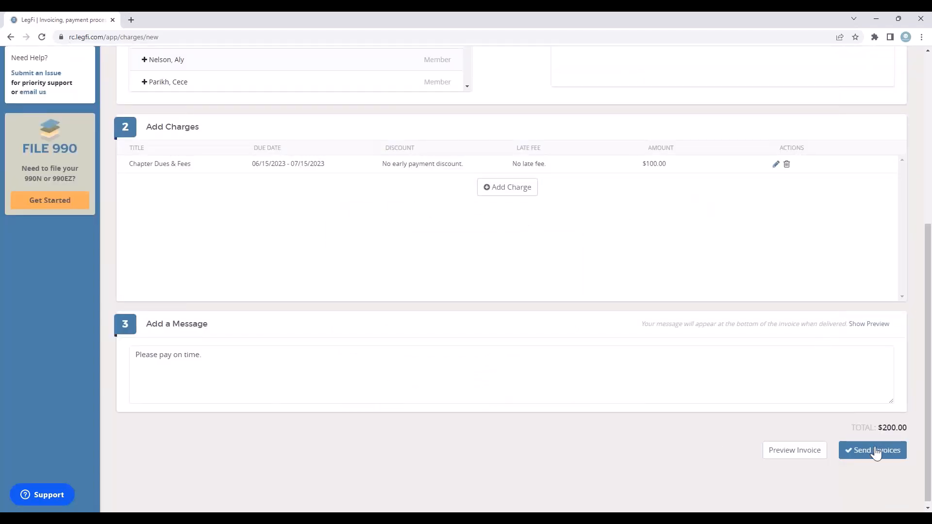
left_click(874, 451)
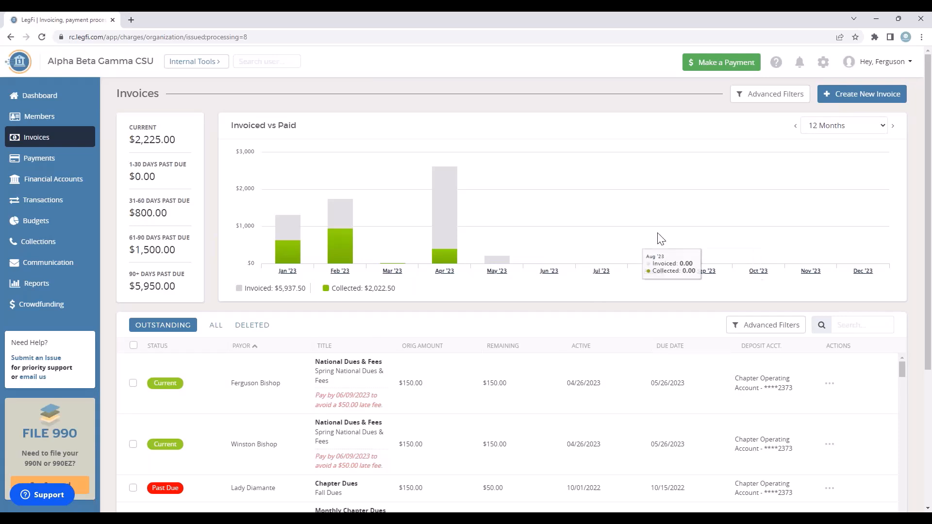
- Request a new treasury account under Financial Accounts, accepting all three terms, and return from Stripe's verification page to the account list
left_click(45, 186)
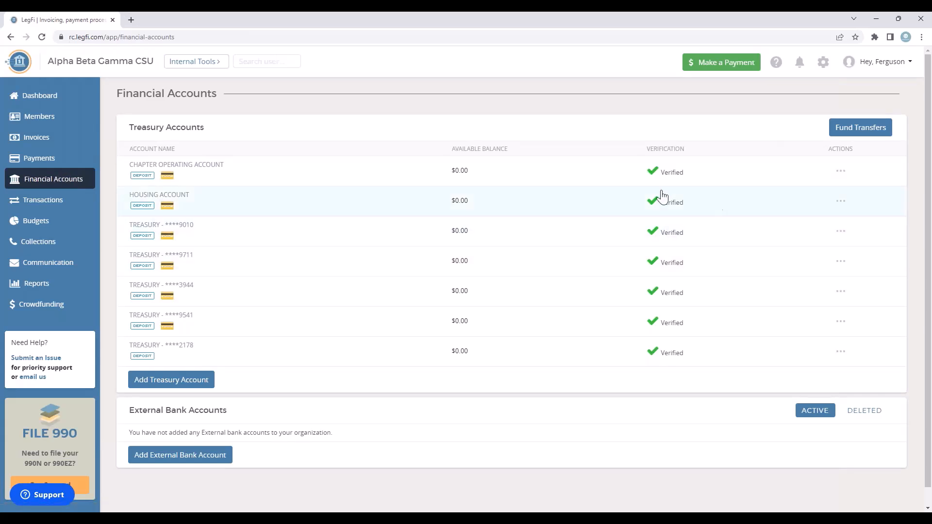
left_click(180, 385)
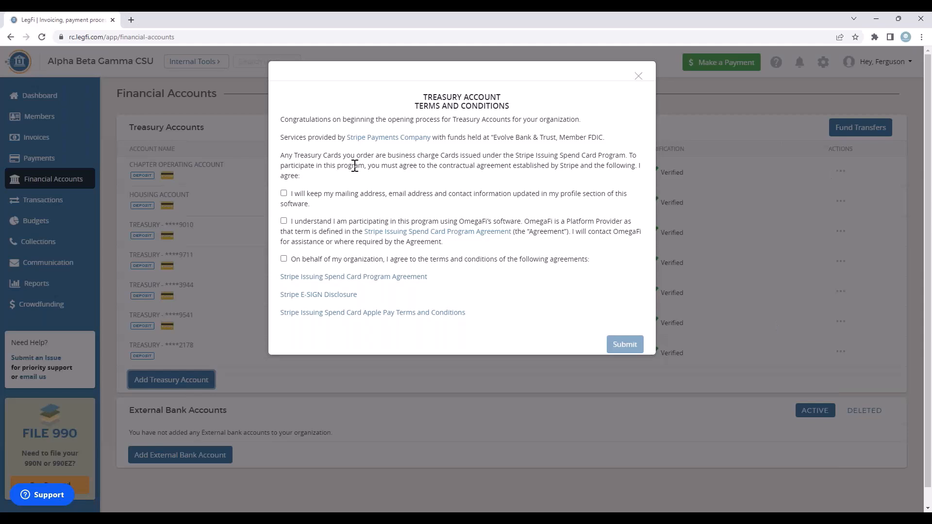
left_click(283, 193)
left_click(284, 222)
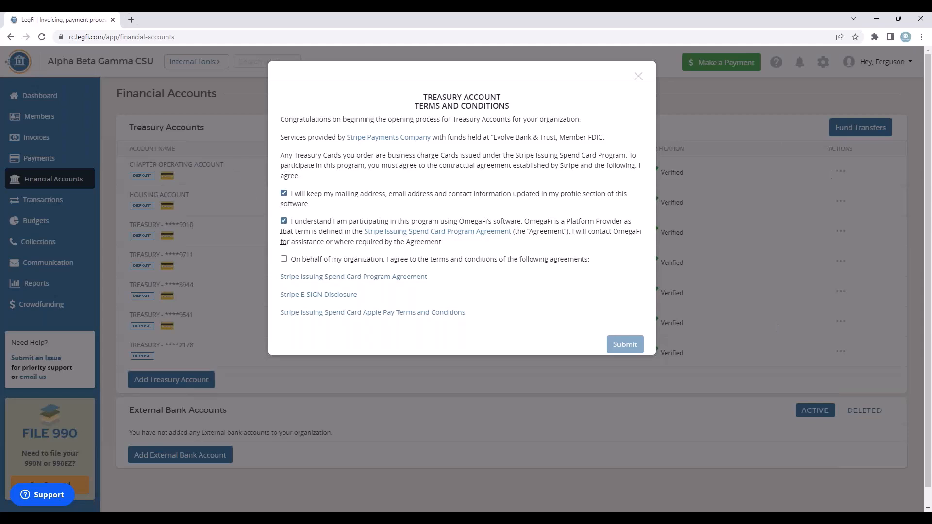
left_click(283, 258)
left_click(626, 349)
left_click(630, 349)
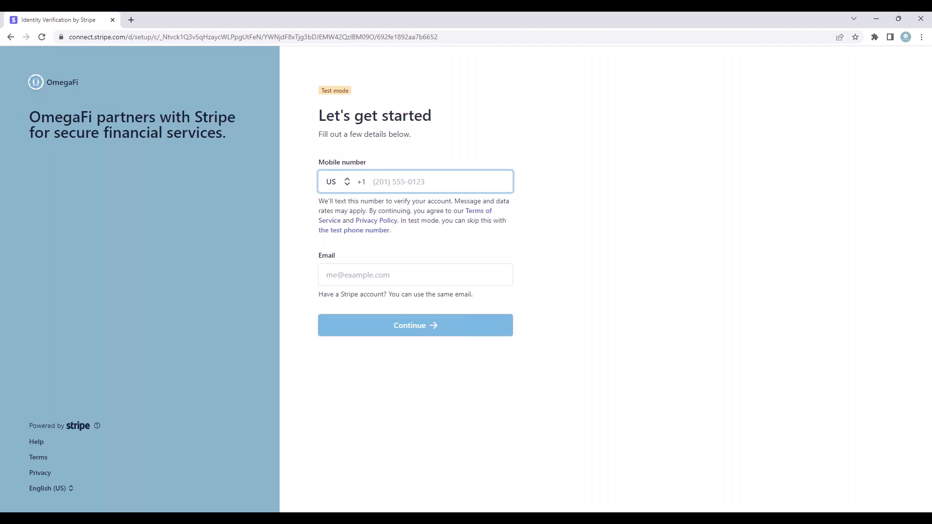
left_click(12, 37)
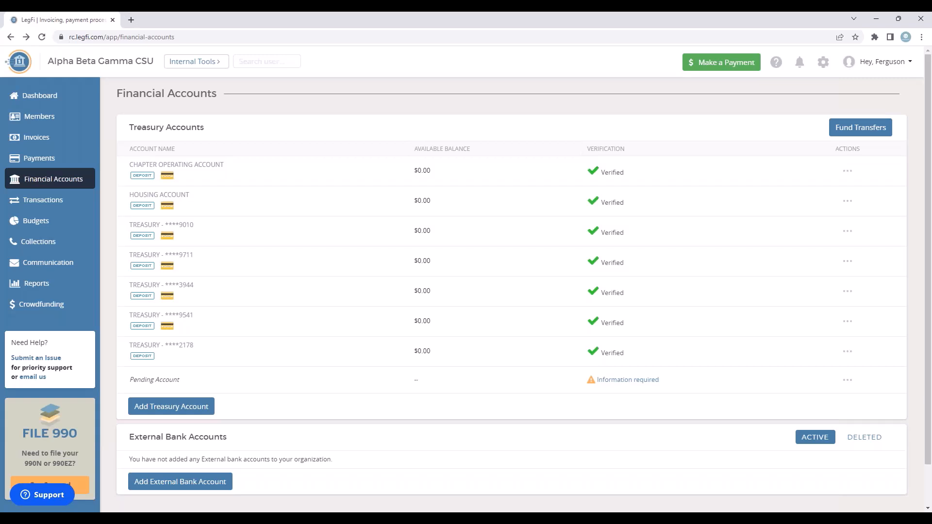
- Draft a fund transfer from the Chapter Operating Account to the Housing Account and cancel it
left_click(857, 131)
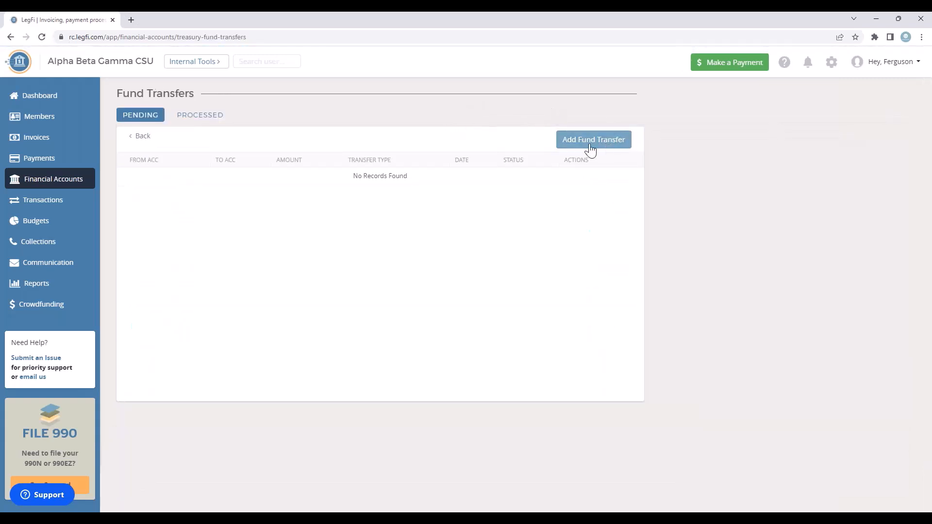
left_click(577, 145)
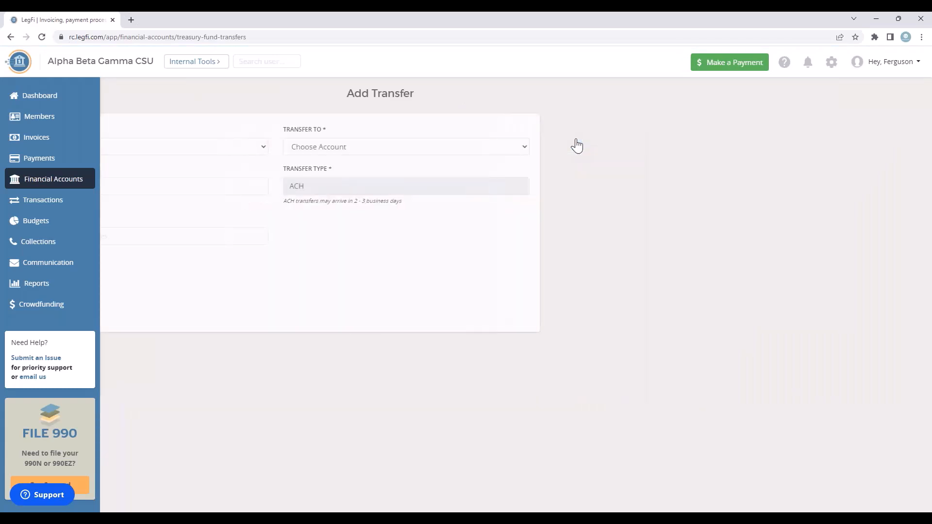
left_click(219, 145)
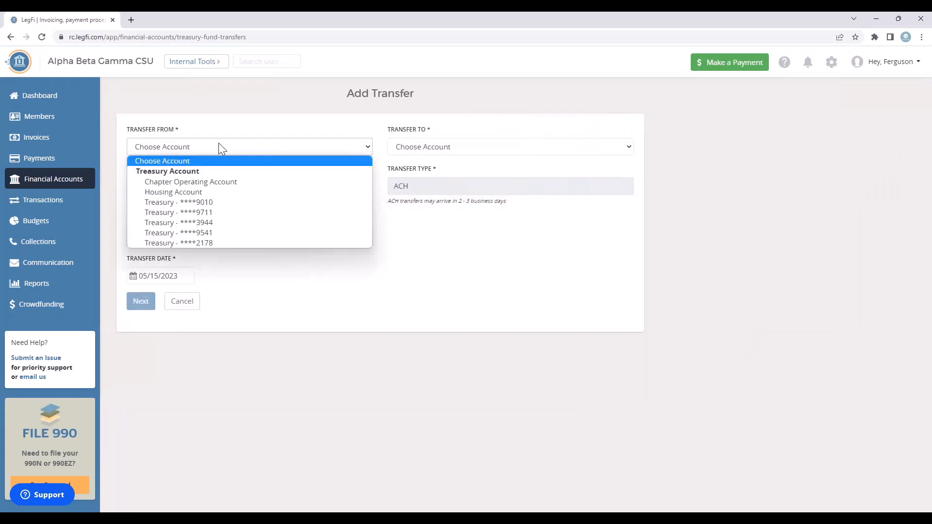
left_click(206, 182)
left_click(490, 148)
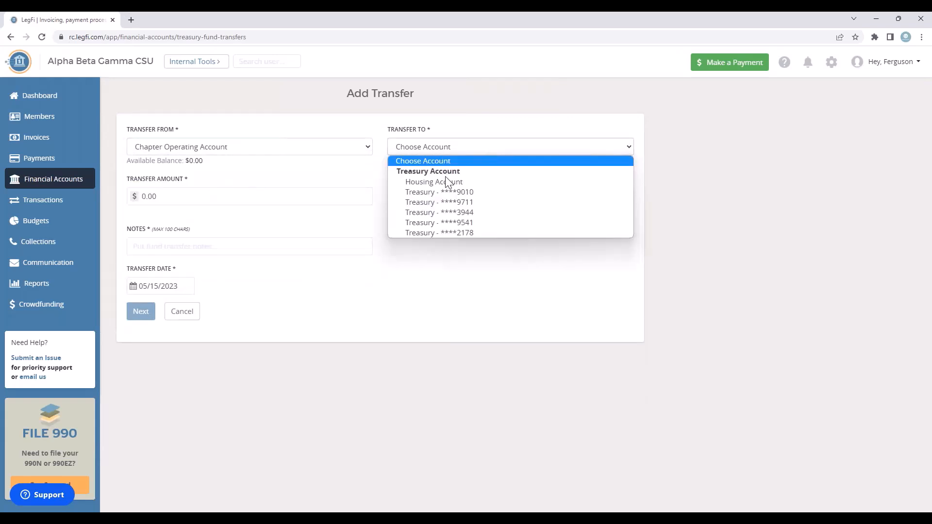
left_click(451, 187)
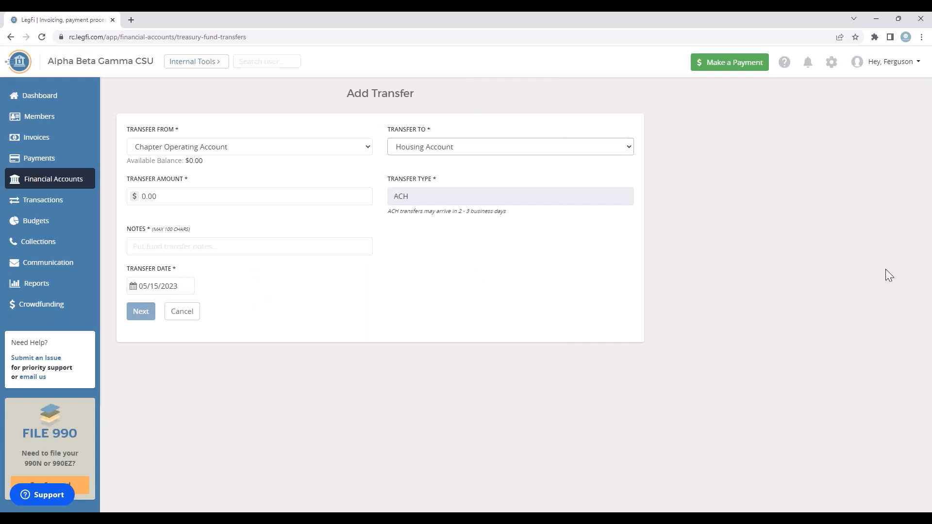
left_click(178, 313)
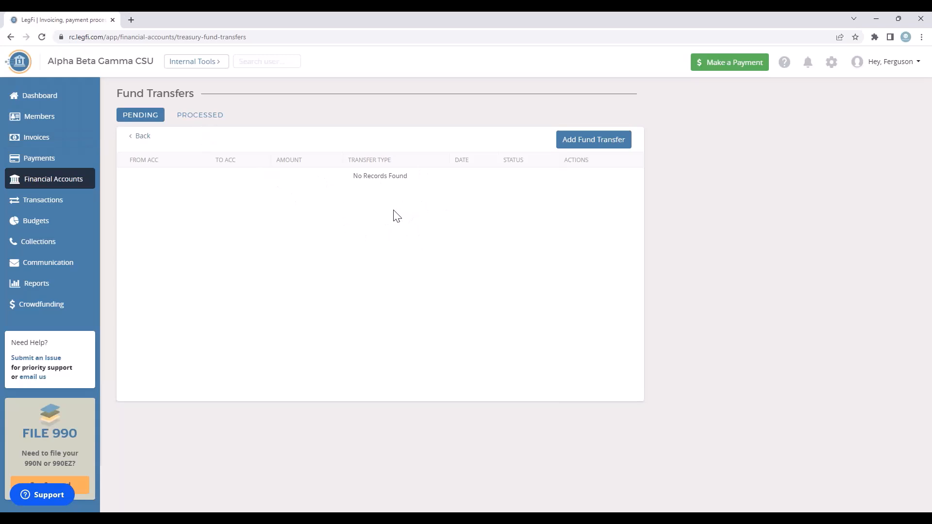
- View the processed fund transfers, and open the Housing Account's treasury cards from the Financial Accounts list
left_click(200, 116)
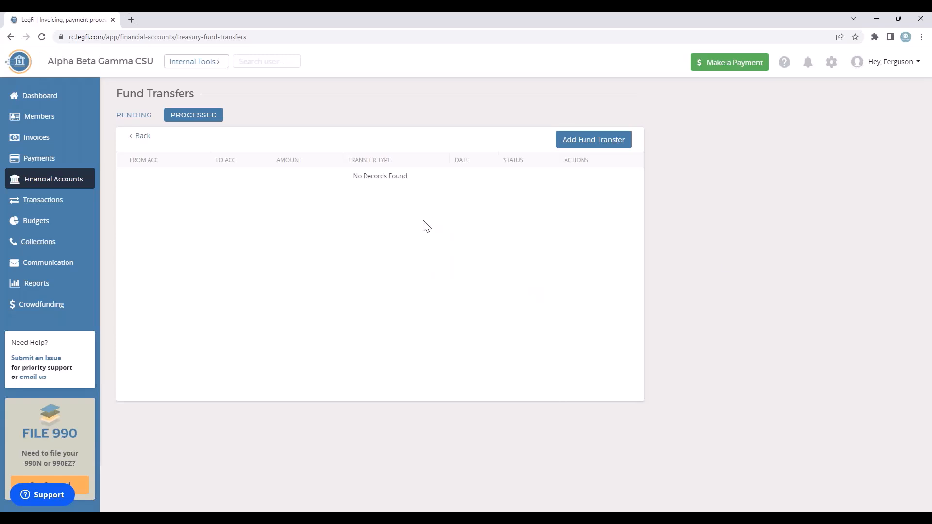
left_click(43, 184)
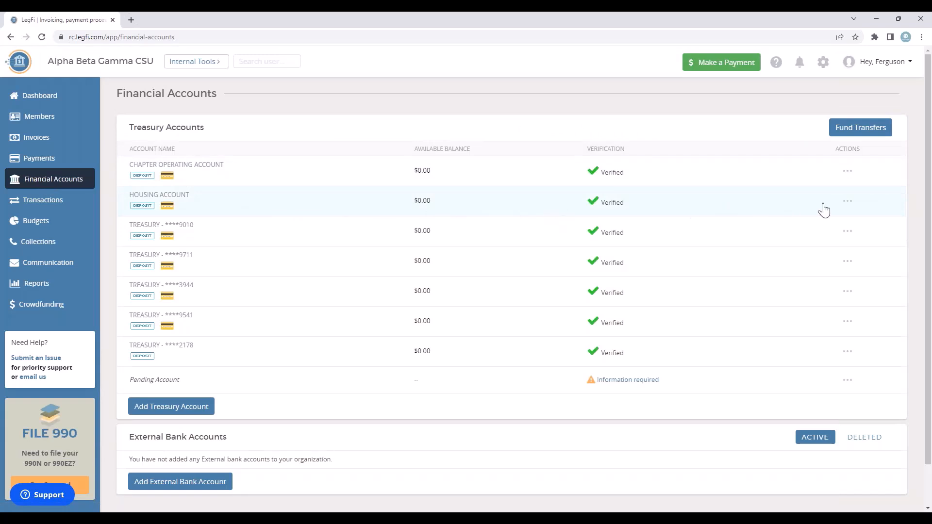
left_click(847, 203)
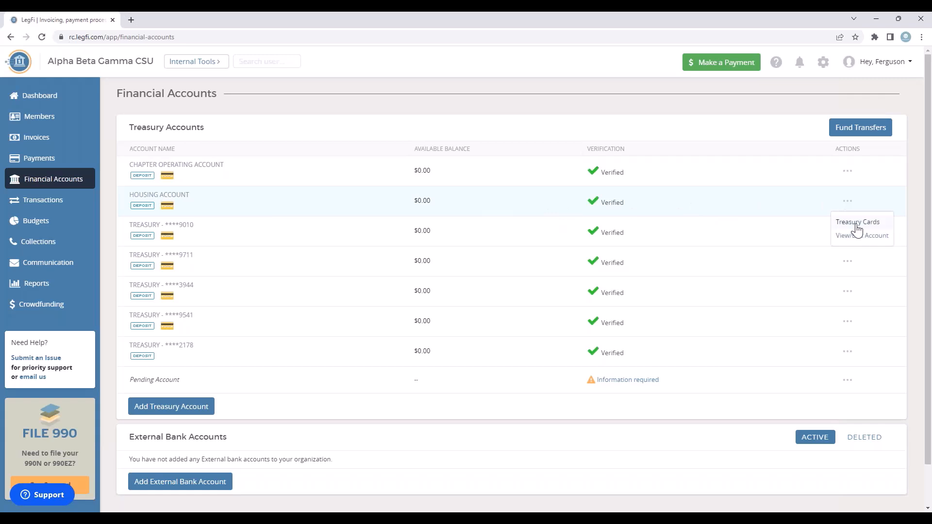
left_click(857, 224)
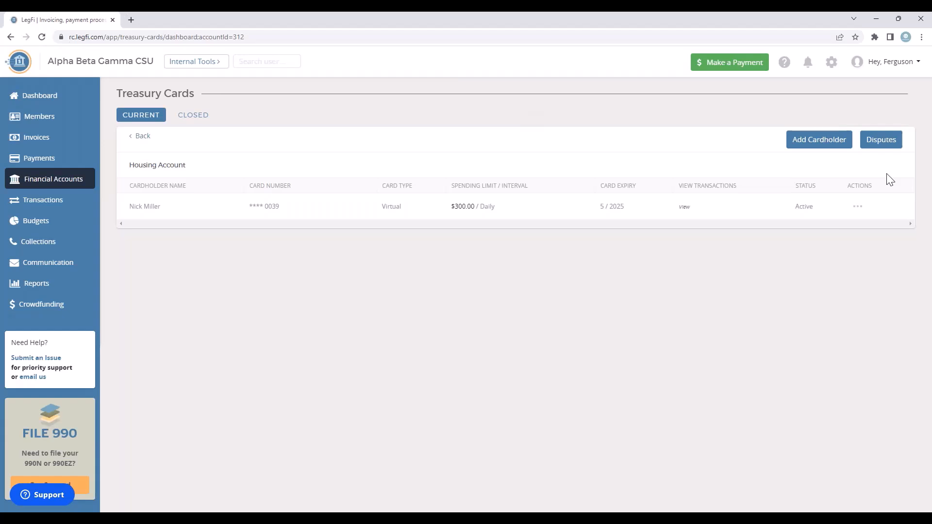
- Start adding a cardholder to the Housing Account, choosing the second listed member and the Virtual card type
left_click(809, 145)
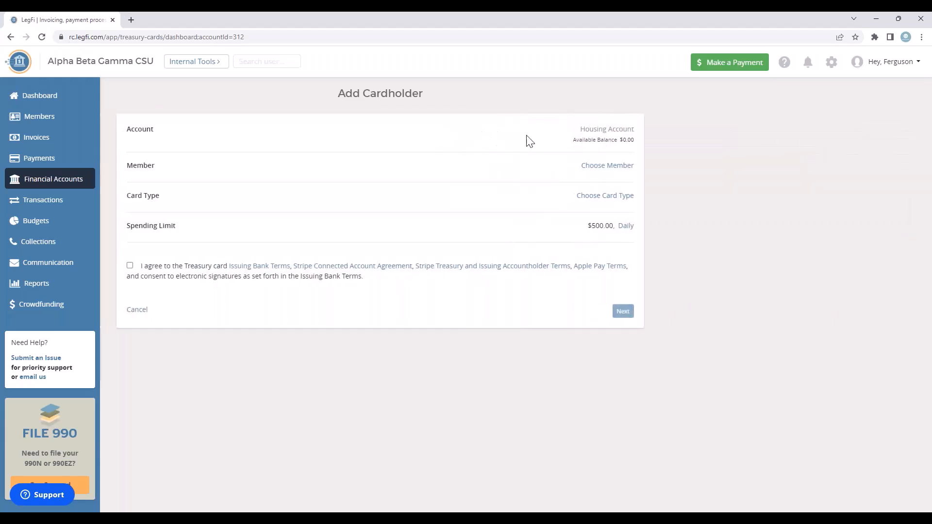
left_click(590, 166)
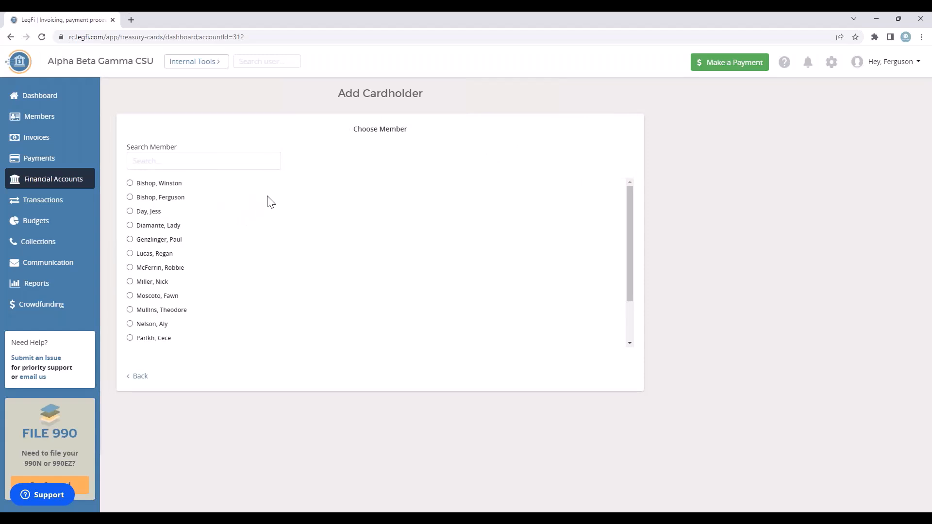
left_click(130, 197)
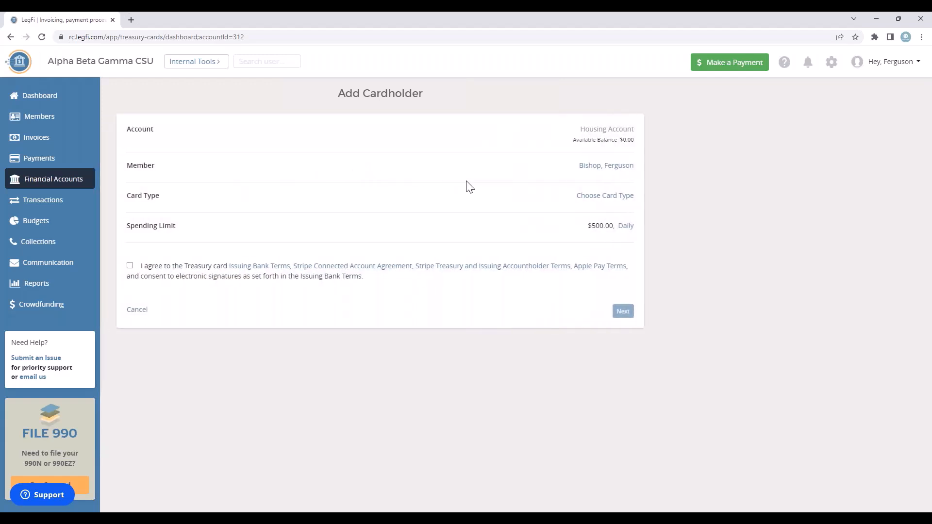
left_click(593, 197)
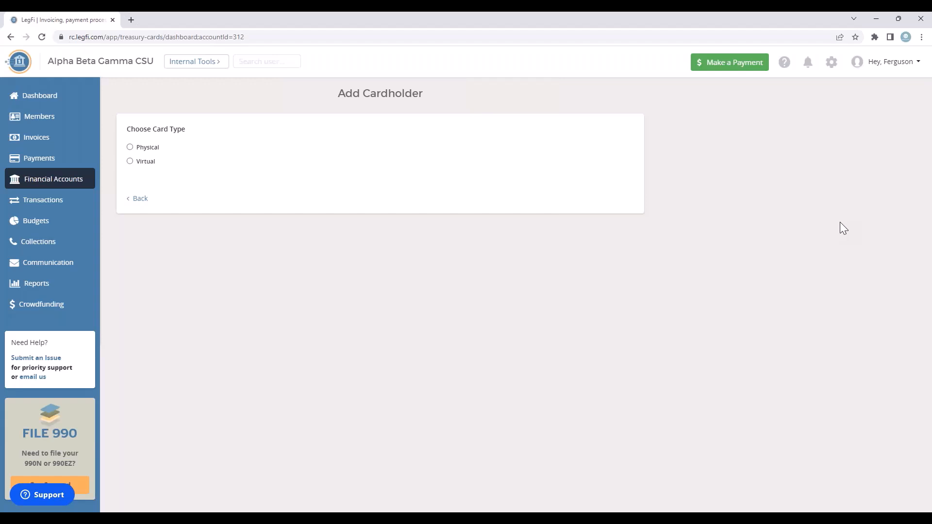
left_click(129, 162)
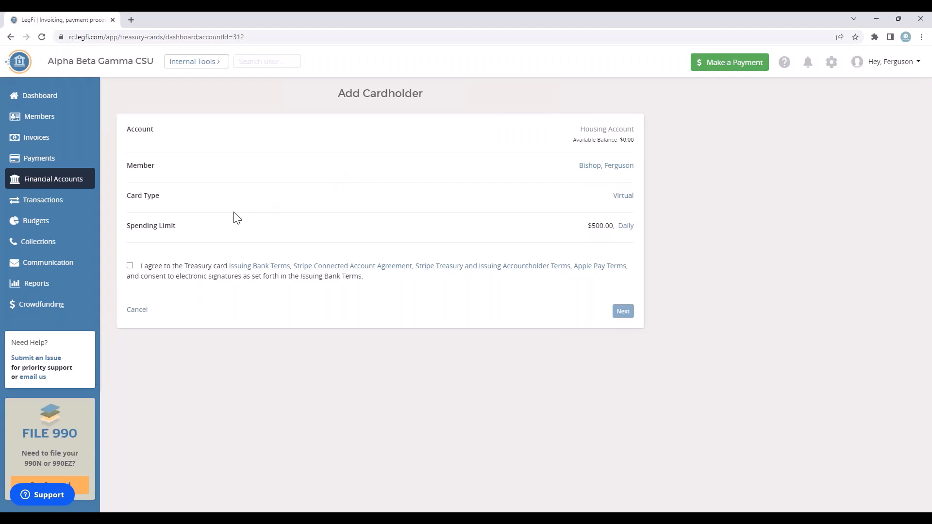
- Set the new cardholder's spending limit to $200.00 with a Daily interval
left_click(626, 227)
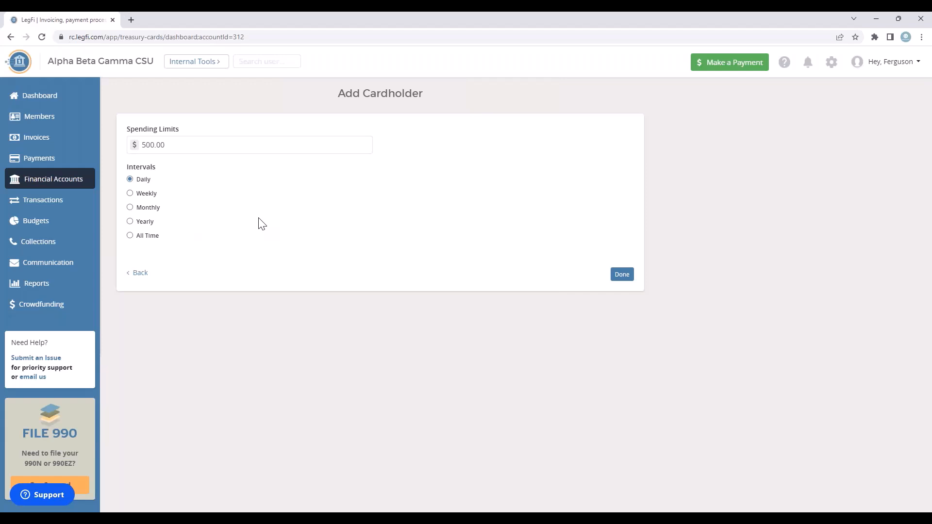
left_click(130, 236)
left_click(130, 180)
left_click(147, 145)
key("BackSpace")
type("2")
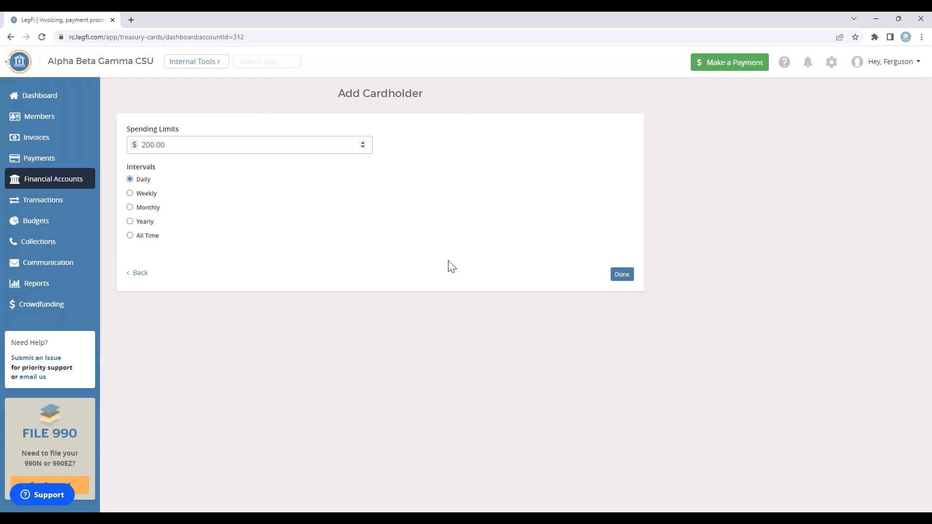
left_click(619, 276)
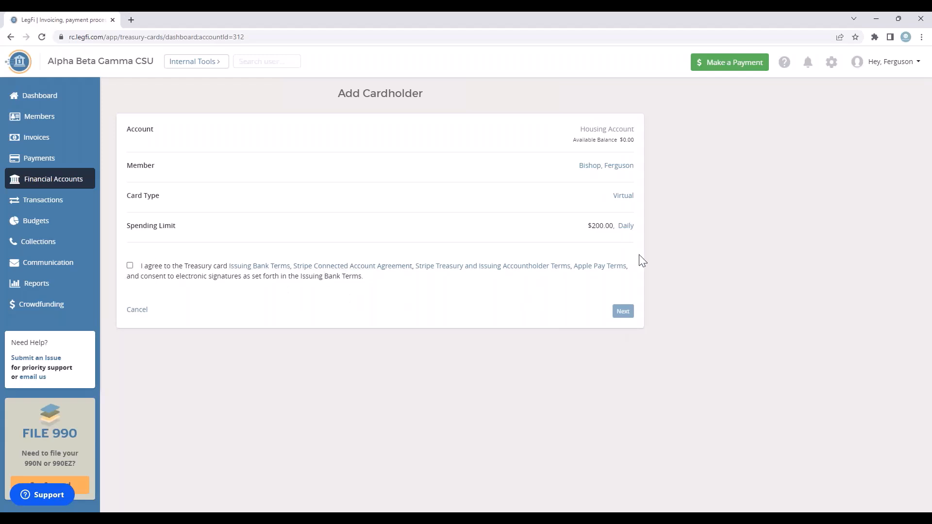
- Agree to the Treasury card terms, submit the new cardholder, and return to the Housing Account's card list
left_click(130, 266)
left_click(622, 312)
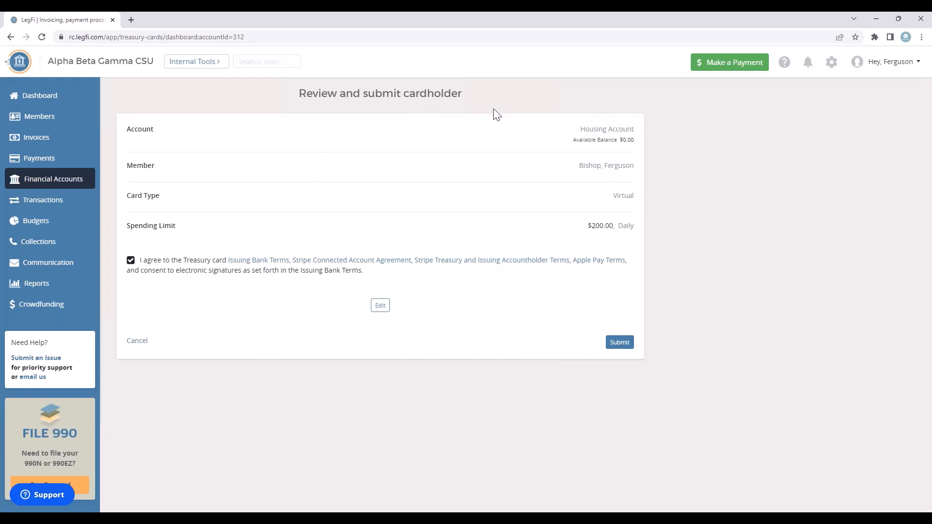
left_click(620, 346)
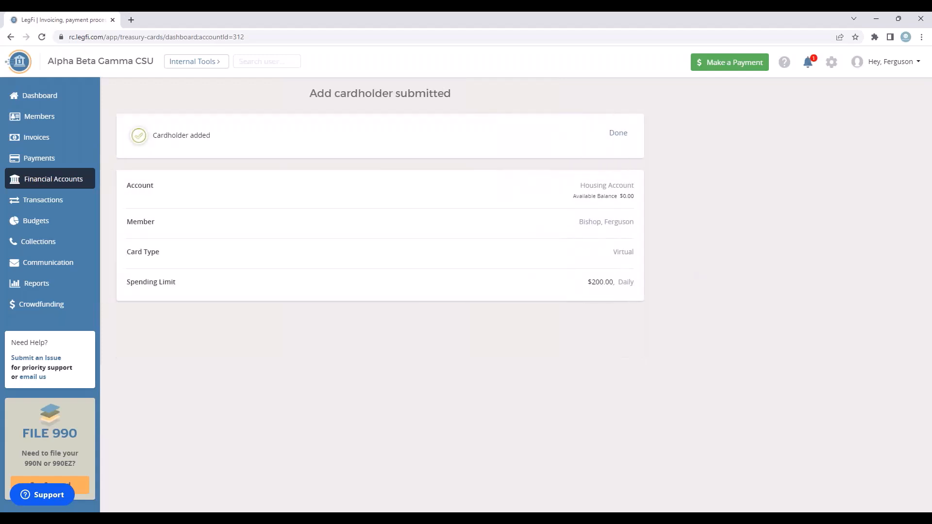
left_click(617, 144)
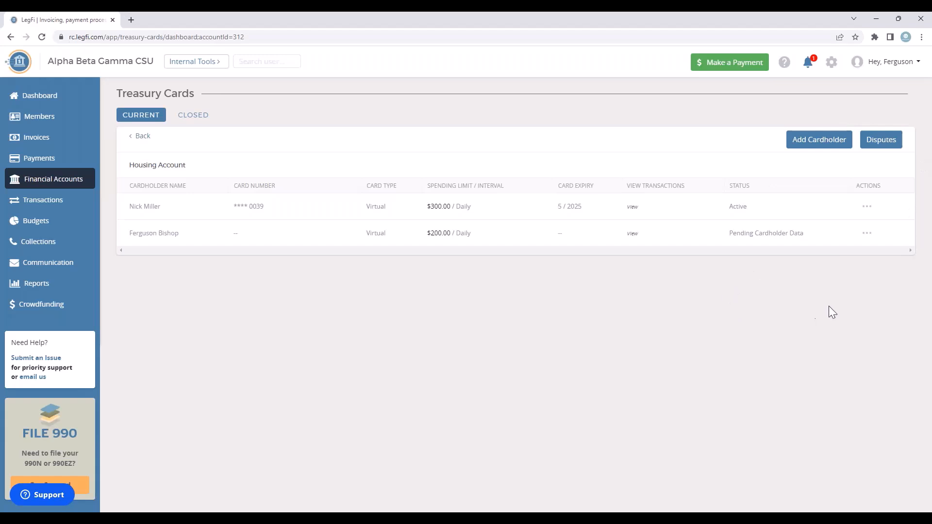
- Open the pending cardholder's information form and inspect its phone, date of birth and billing address fields
left_click(866, 233)
scroll(865, 233, "down", 1)
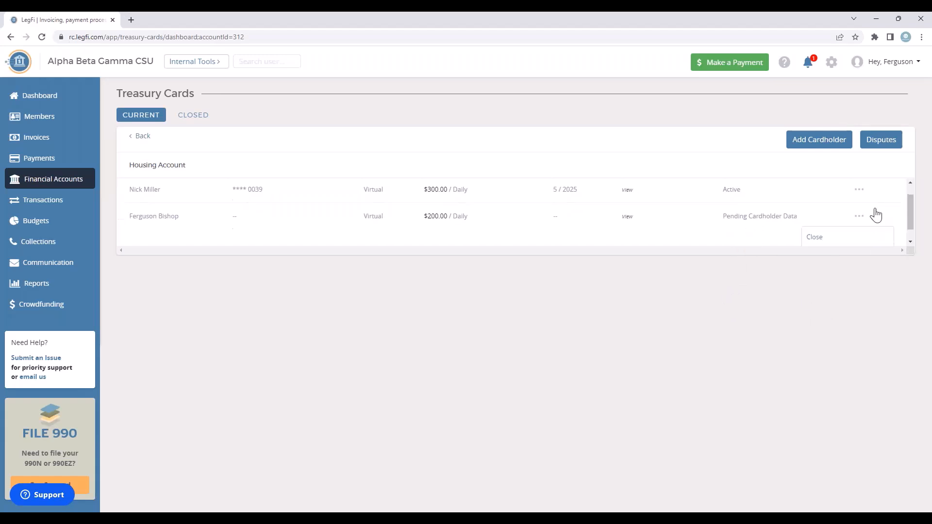
left_click(847, 236)
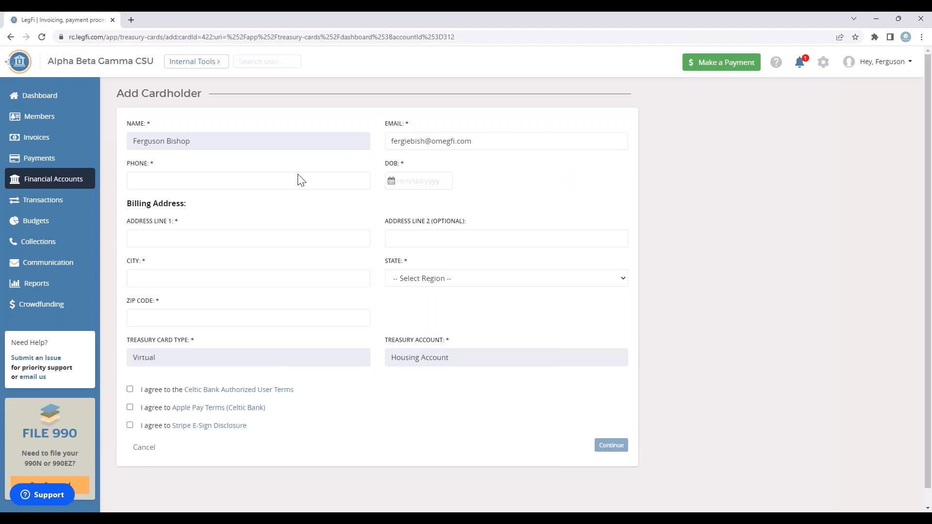
left_click(180, 185)
left_click(416, 180)
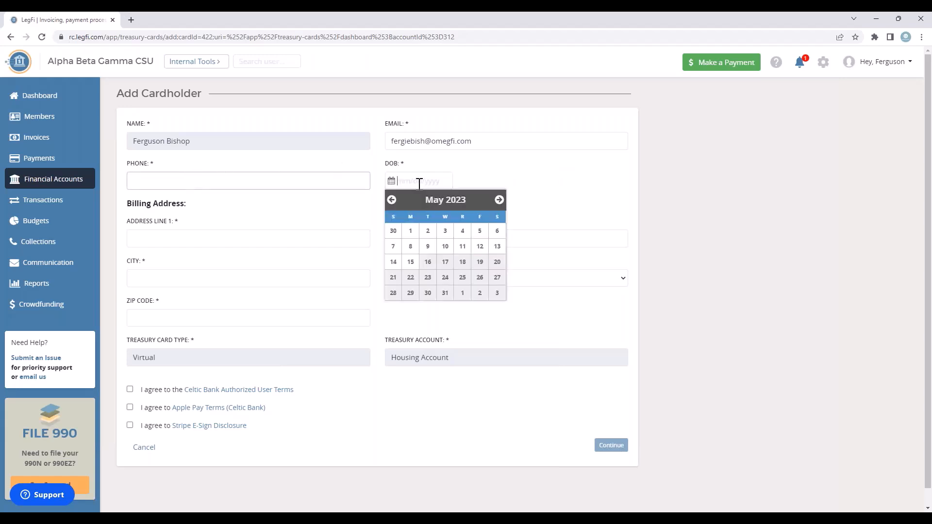
left_click(242, 238)
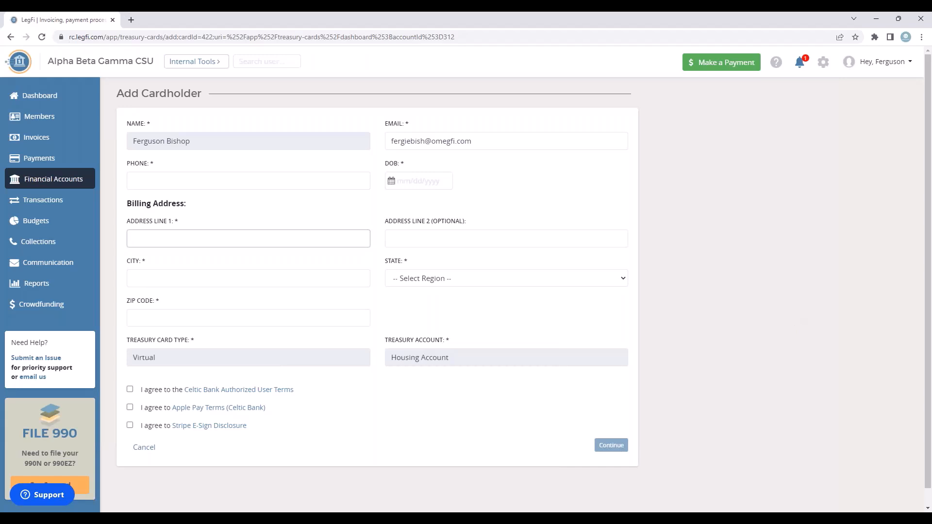
- Return to the Housing Account's treasury cards and show the available actions for the active card
left_click(55, 181)
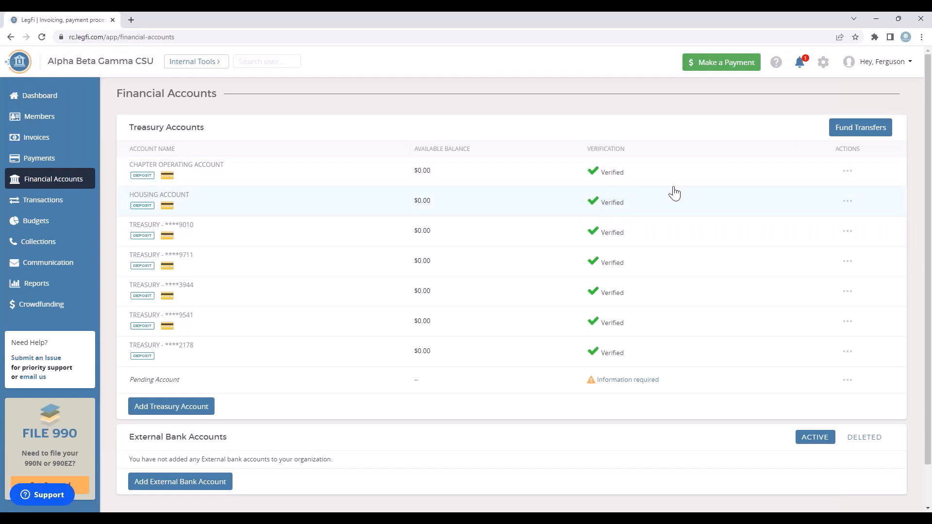
left_click(848, 202)
left_click(855, 224)
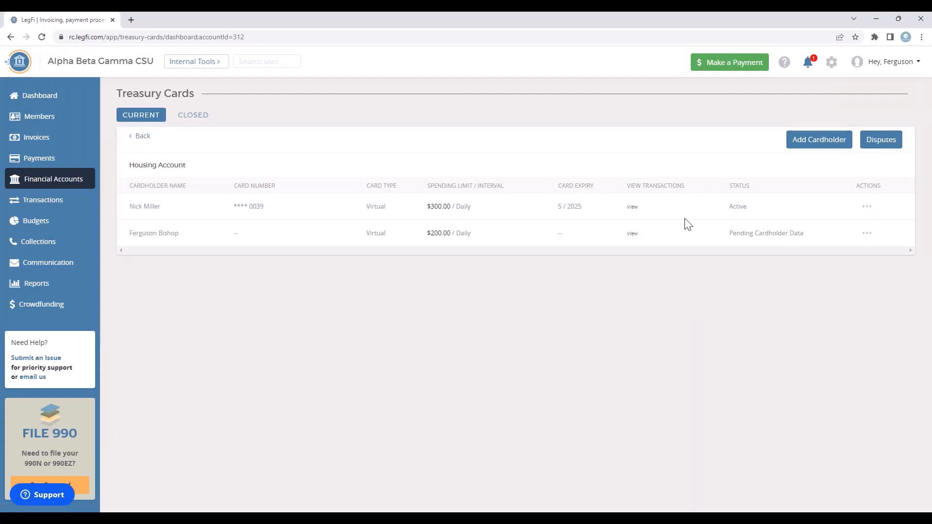
left_click(868, 208)
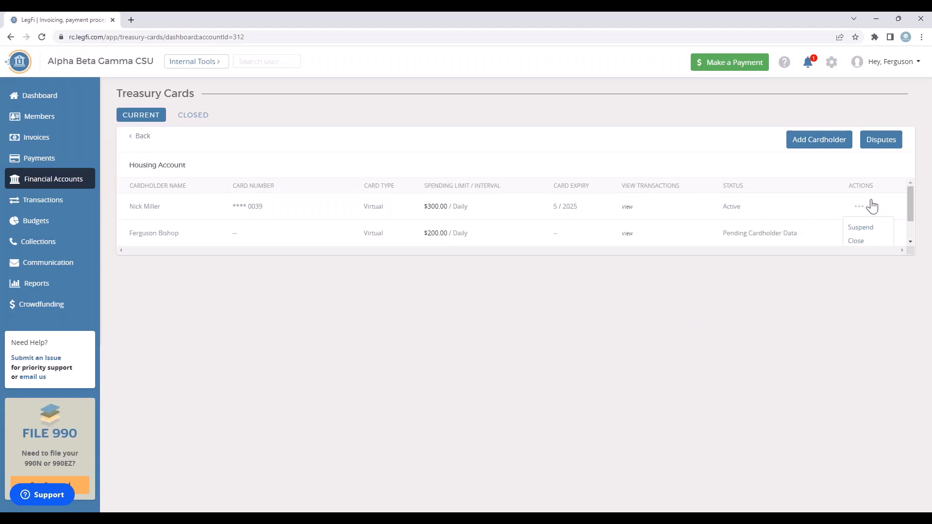
scroll(870, 205, "down", 1)
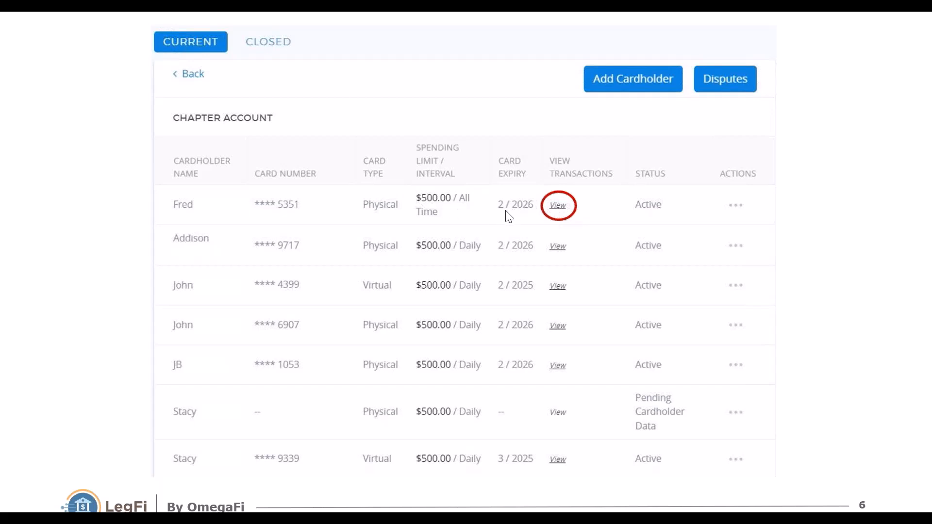
left_click(37, 493)
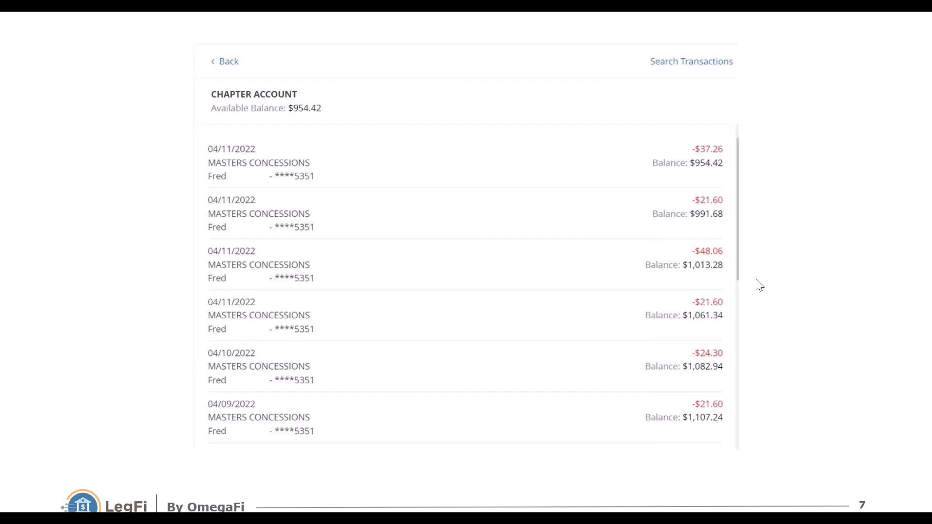
left_click(52, 508)
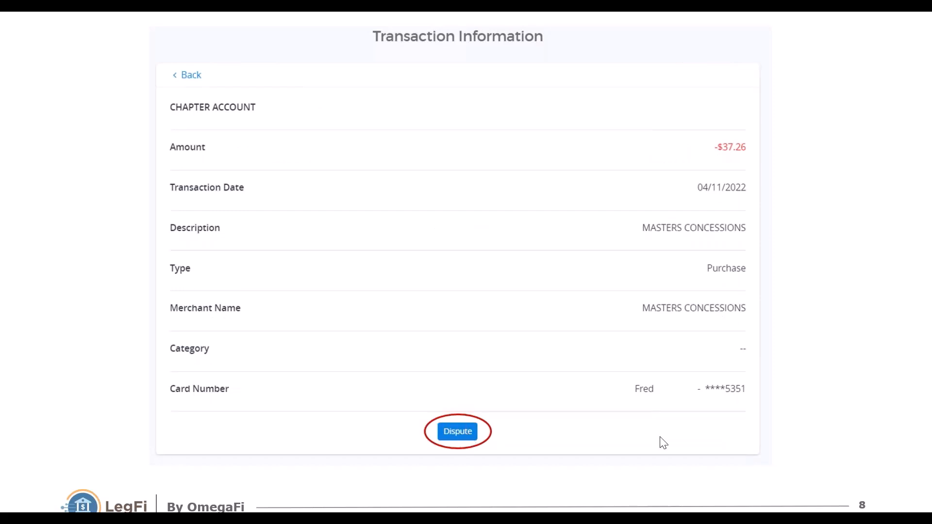
left_click(84, 508)
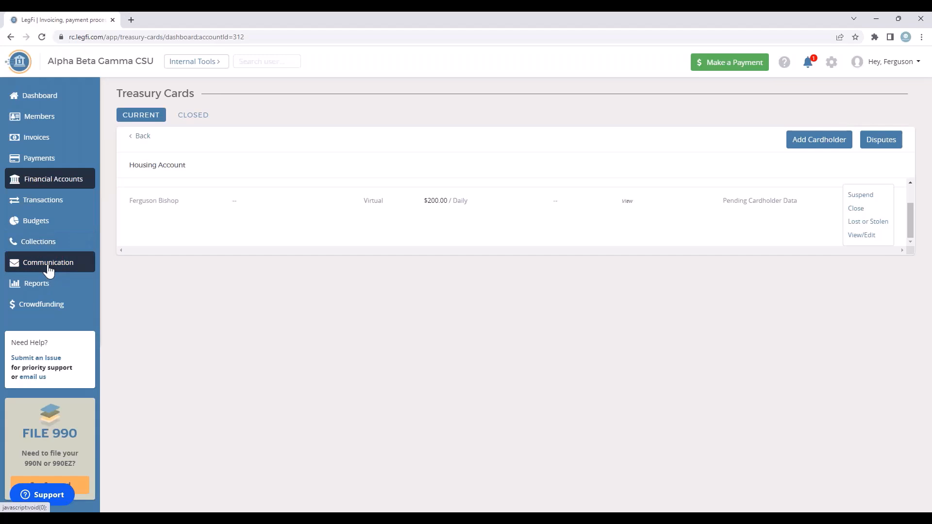
- Look over all the member messaging, document, calendar, contract and statement tools on the Communication page
left_click(48, 264)
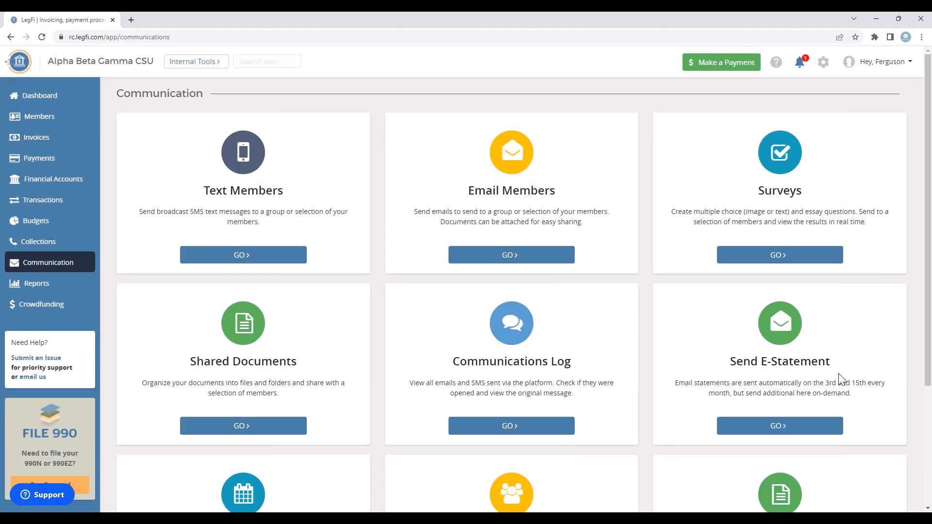
scroll(839, 379, "down", 3)
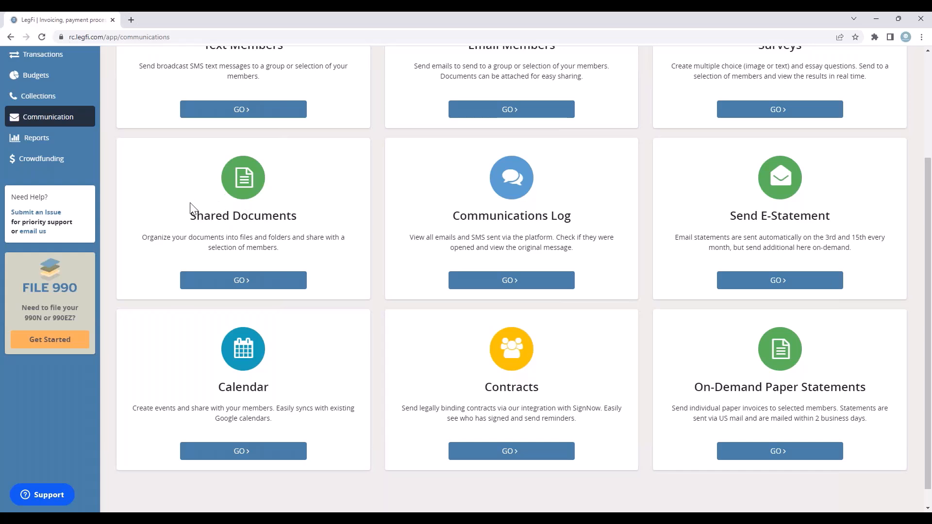
- Examine the Past Due Emails and Past Due Calls forms under Collections, and return to the Collections Support overview
left_click(39, 97)
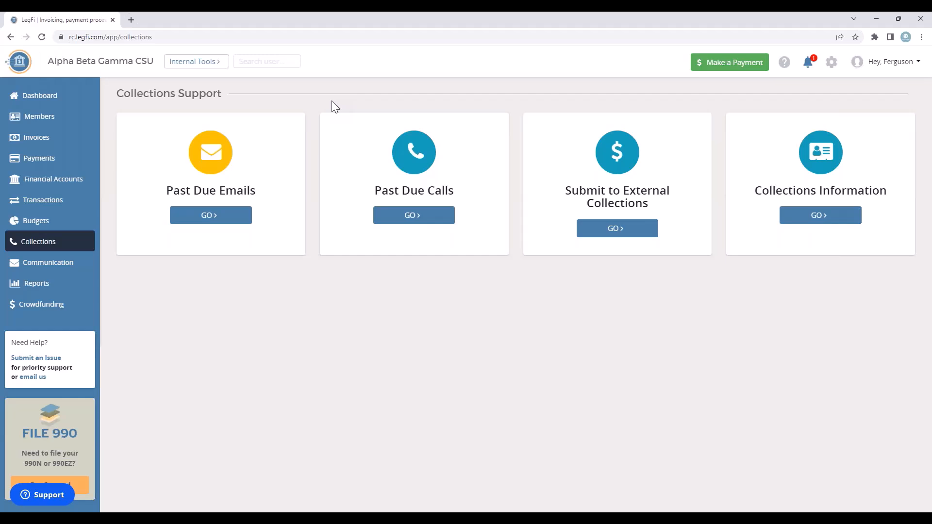
left_click(215, 220)
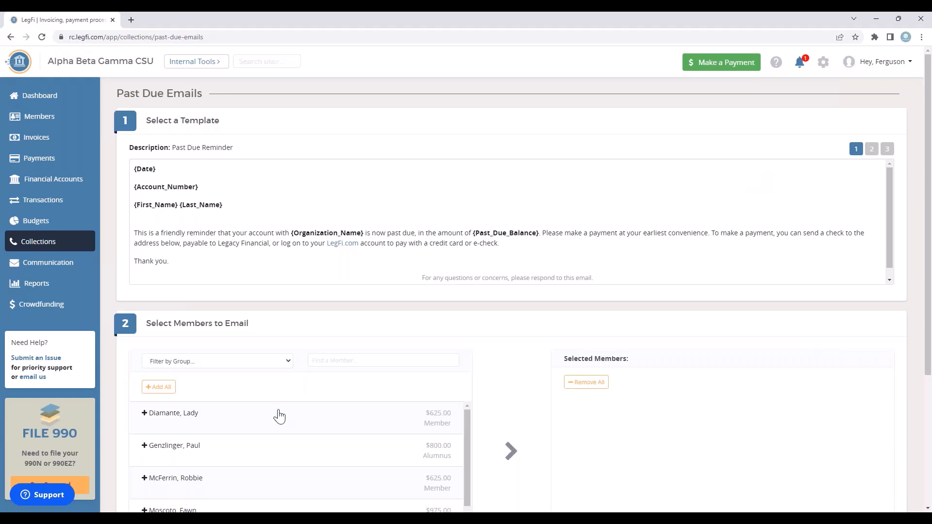
scroll(469, 388, "down", 2)
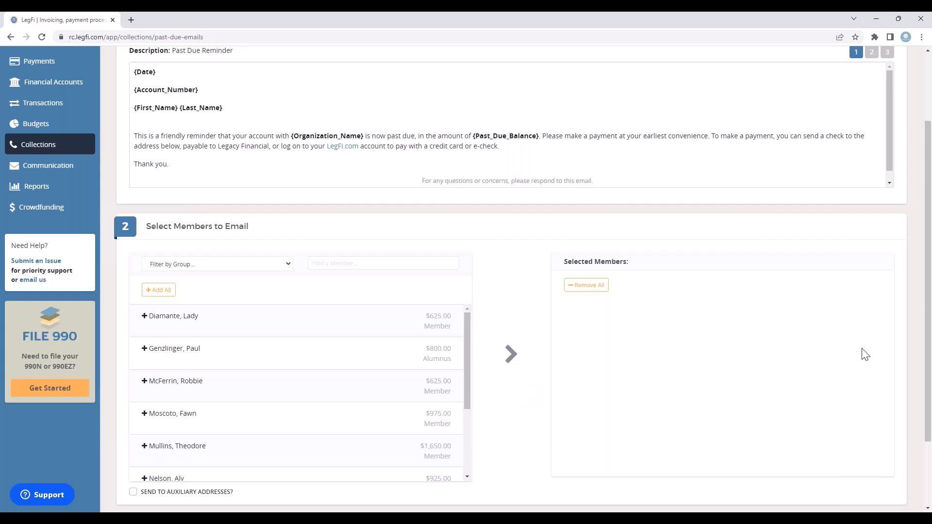
scroll(662, 391, "down", 2)
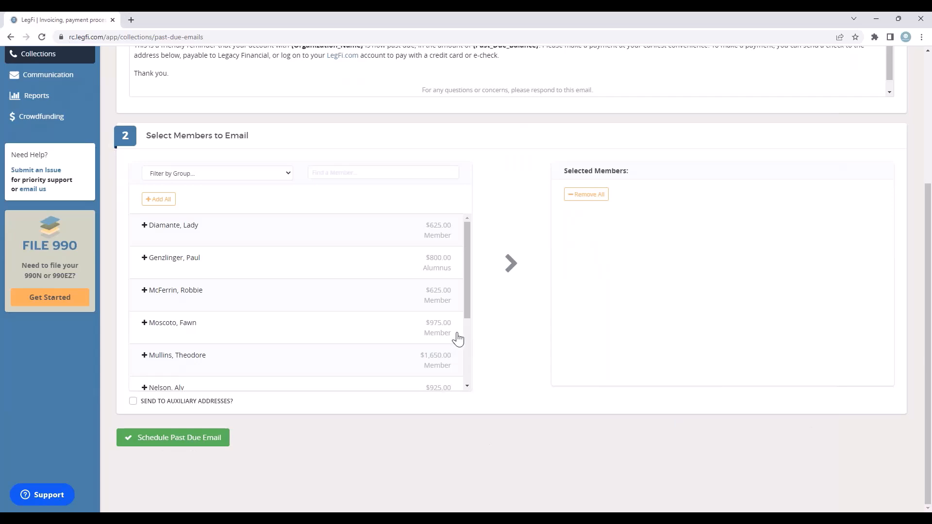
scroll(458, 337, "up", 4)
left_click(42, 243)
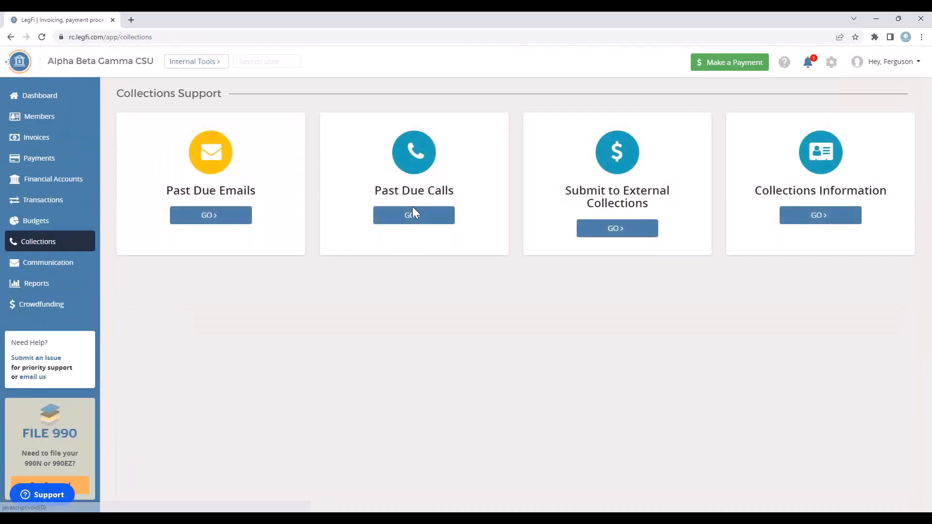
left_click(418, 220)
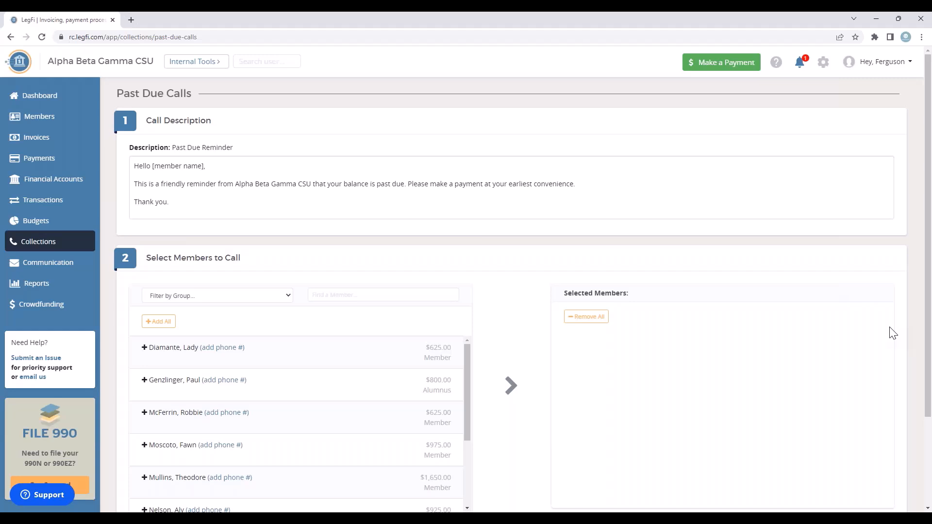
left_click(43, 246)
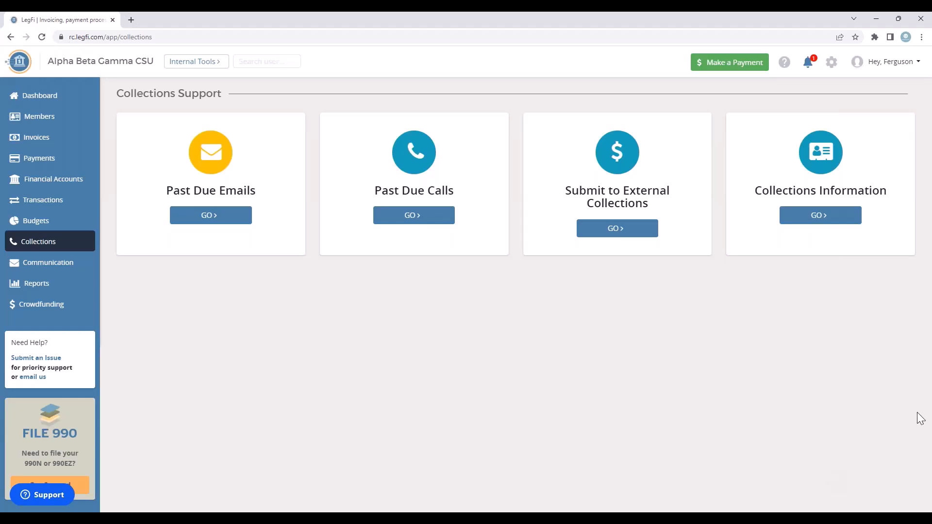
- Review the Submit to External Collections form's member selection, contact information and collection contract, and return to Collections Support
left_click(609, 232)
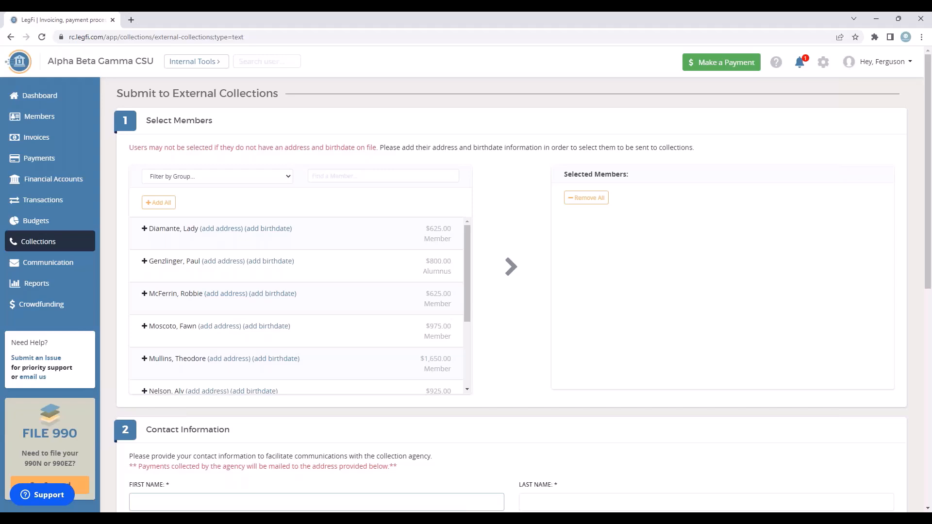
scroll(406, 395, "down", 2)
scroll(576, 364, "down", 4)
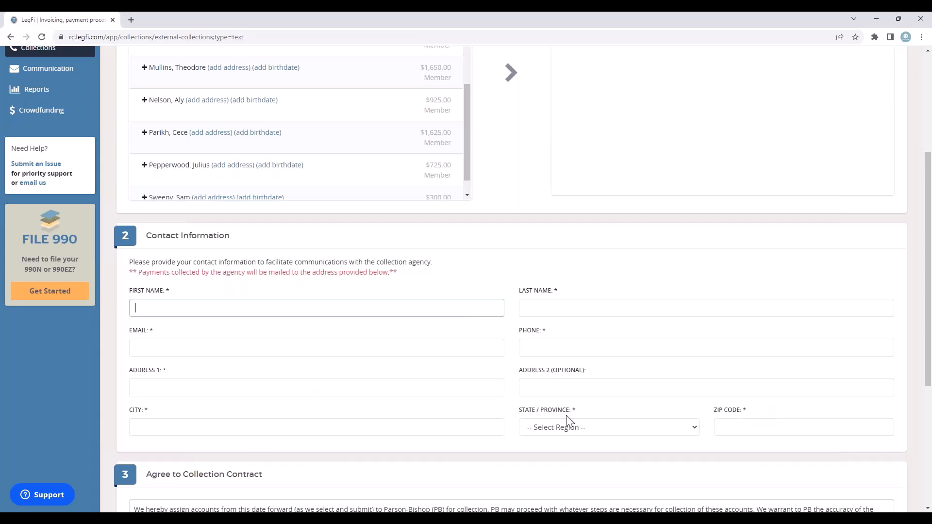
scroll(567, 422, "down", 2)
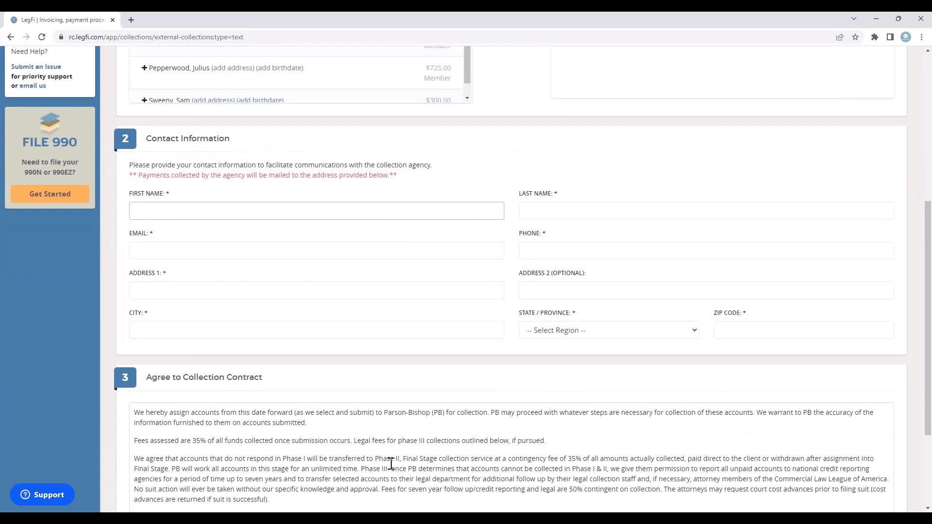
scroll(557, 418, "down", 3)
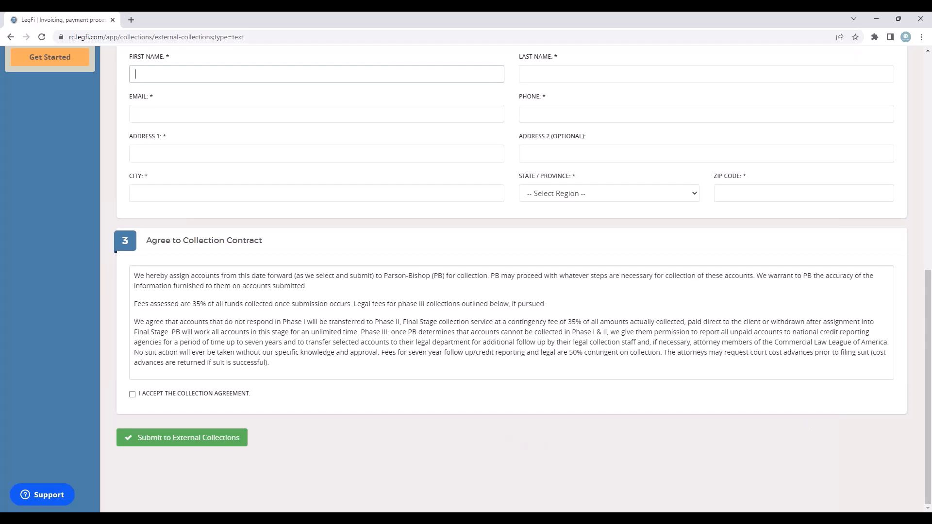
scroll(77, 123, "up", 5)
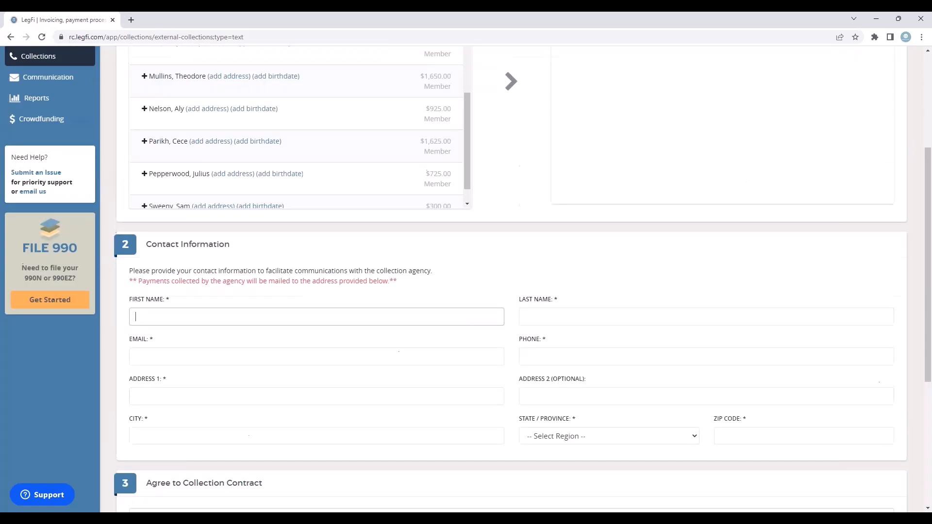
left_click(52, 64)
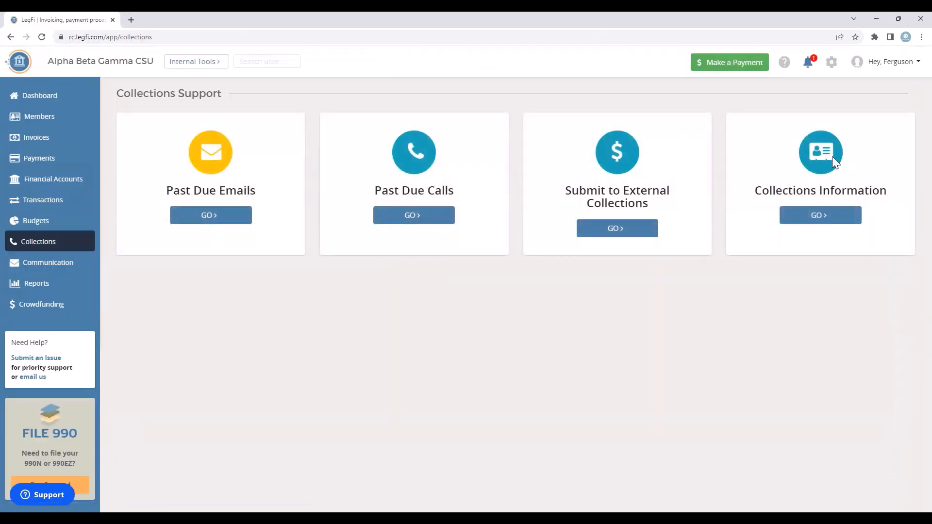